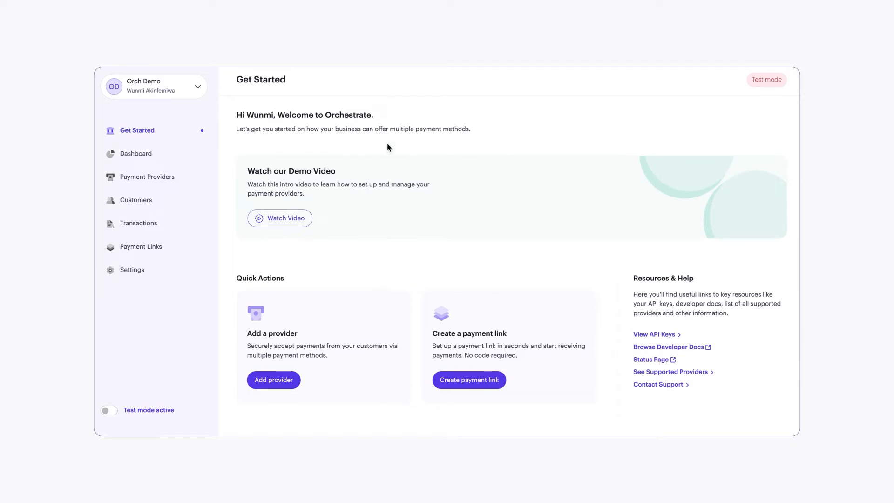
# Step: View the dashboard overview and examine the catalogue of all supported payment providers
pyautogui.click(127, 154)
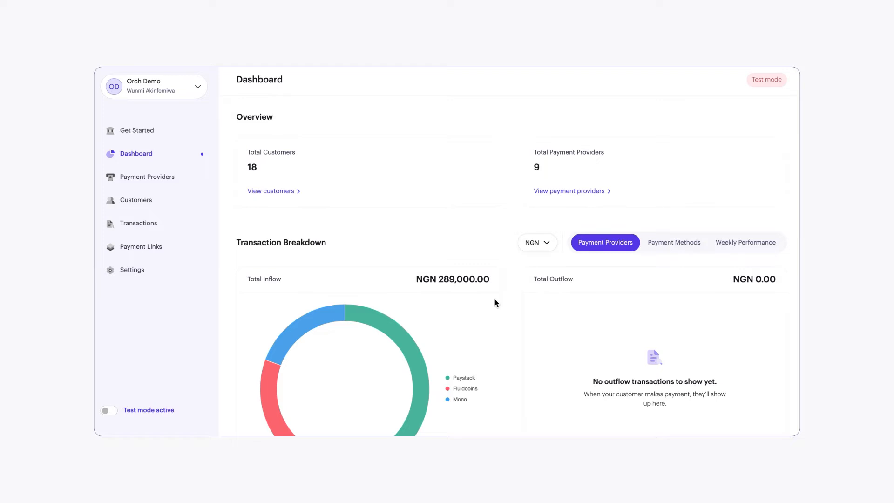
pyautogui.click(152, 176)
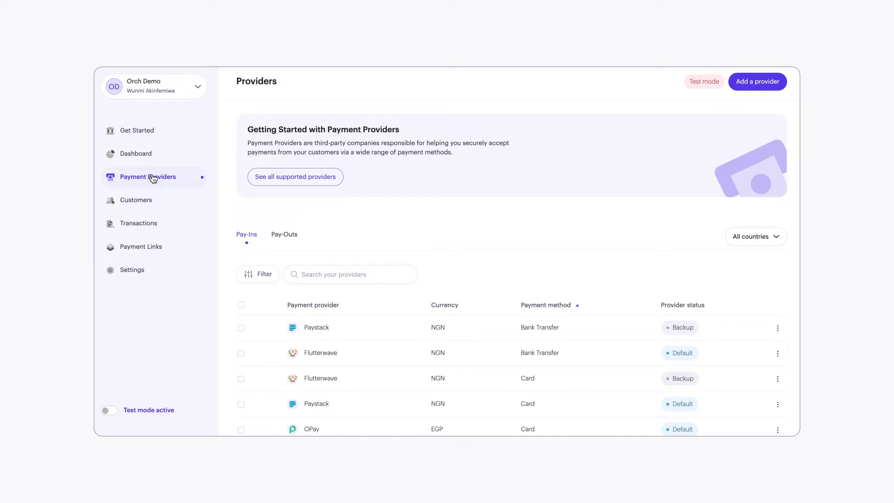
pyautogui.click(308, 182)
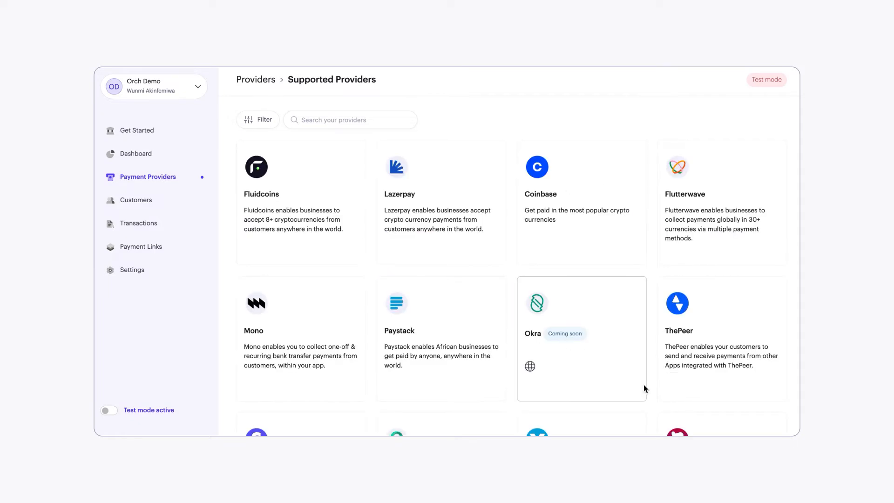
pyautogui.scroll(-2, 643, 384)
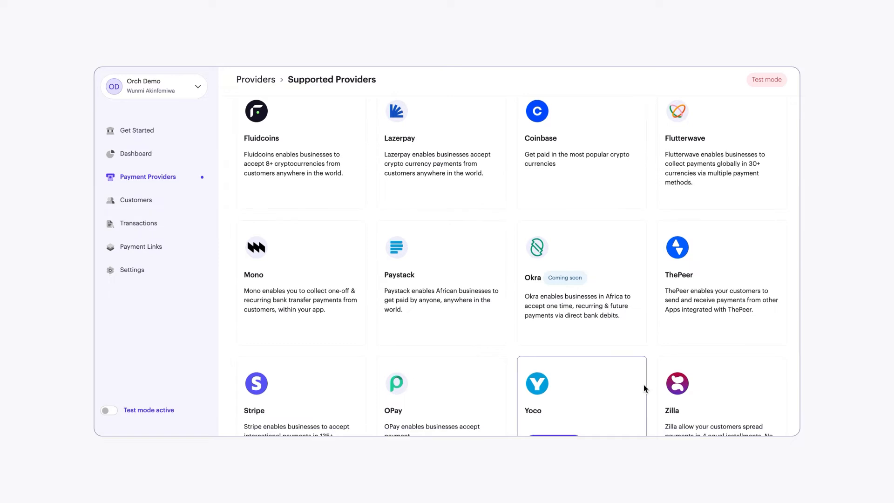
pyautogui.scroll(-1, 644, 388)
pyautogui.scroll(-3, 643, 388)
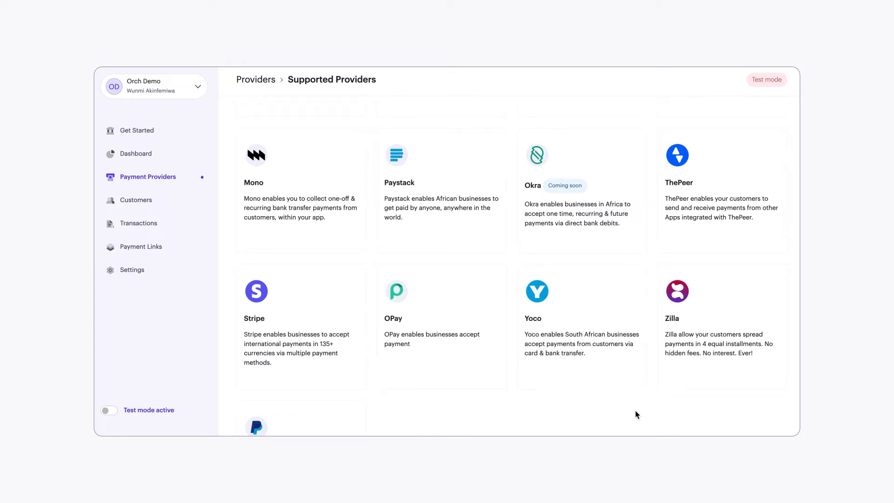
pyautogui.scroll(-2, 636, 413)
pyautogui.scroll(3, 636, 414)
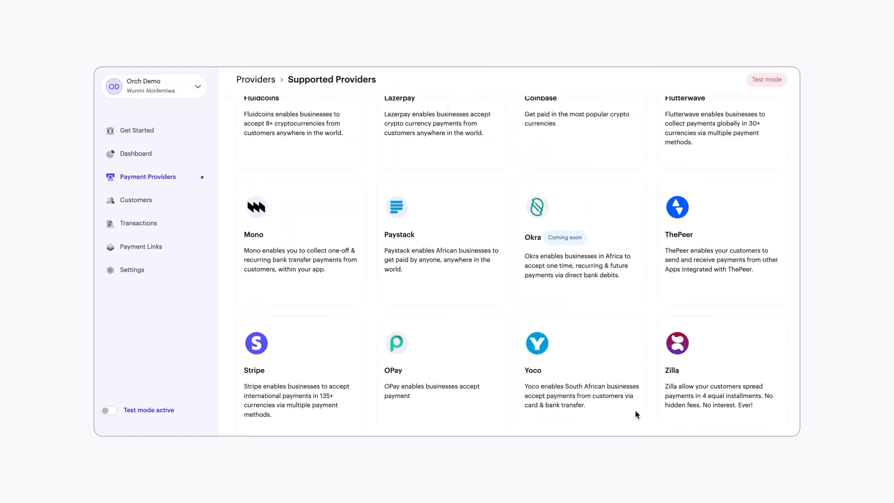
pyautogui.scroll(2, 635, 415)
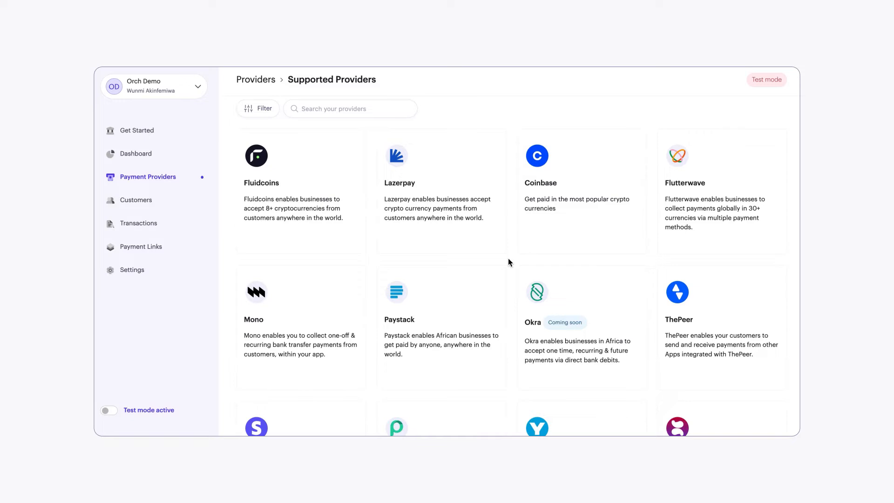
pyautogui.scroll(-1, 508, 262)
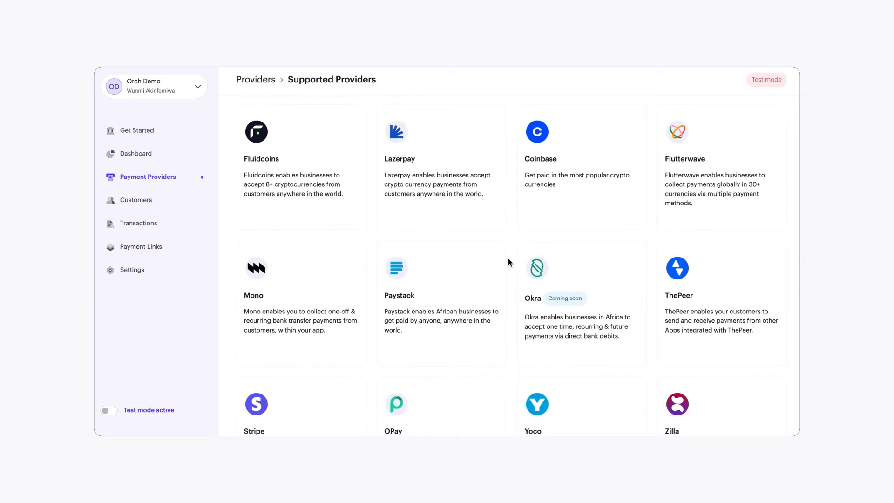
# Step: Review the configured pay-in providers with their currencies, payment methods and statuses
pyautogui.click(168, 177)
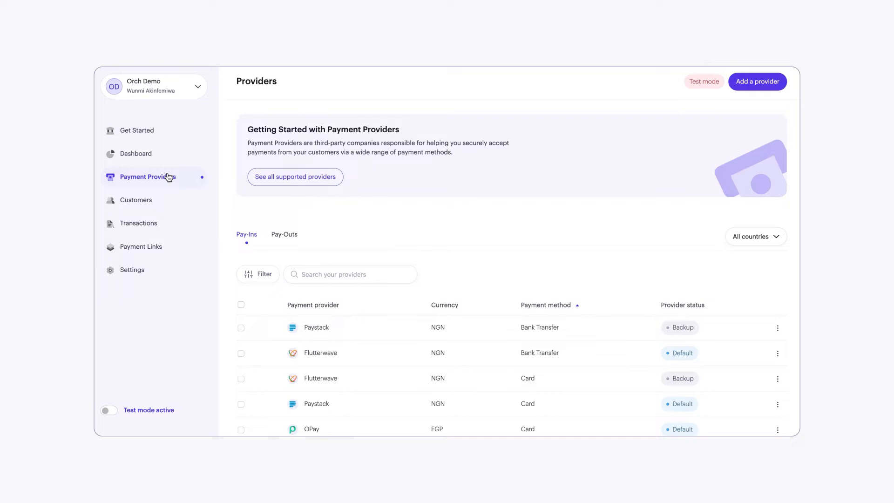
pyautogui.scroll(-2, 433, 343)
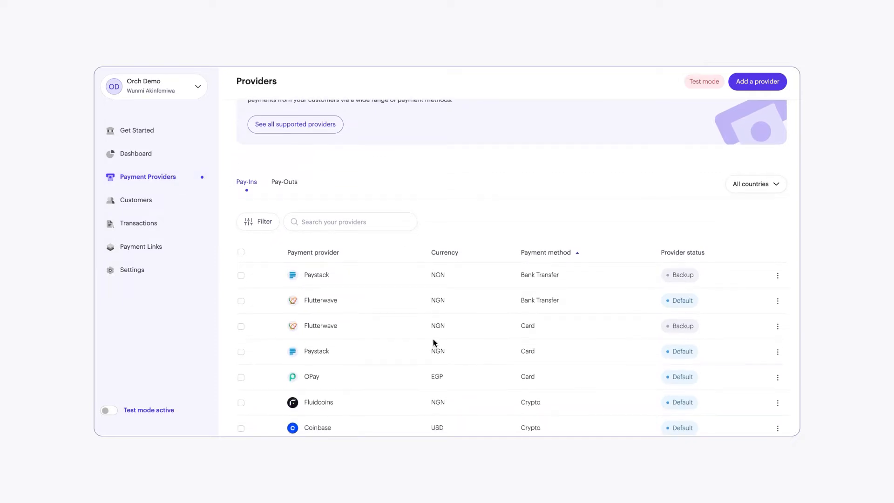
pyautogui.scroll(-1, 433, 343)
pyautogui.scroll(-1, 433, 343)
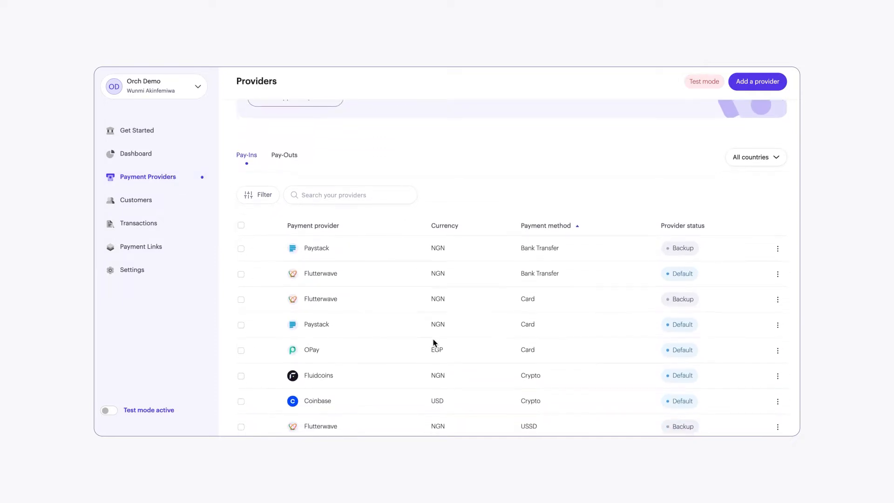
pyautogui.scroll(-1, 433, 339)
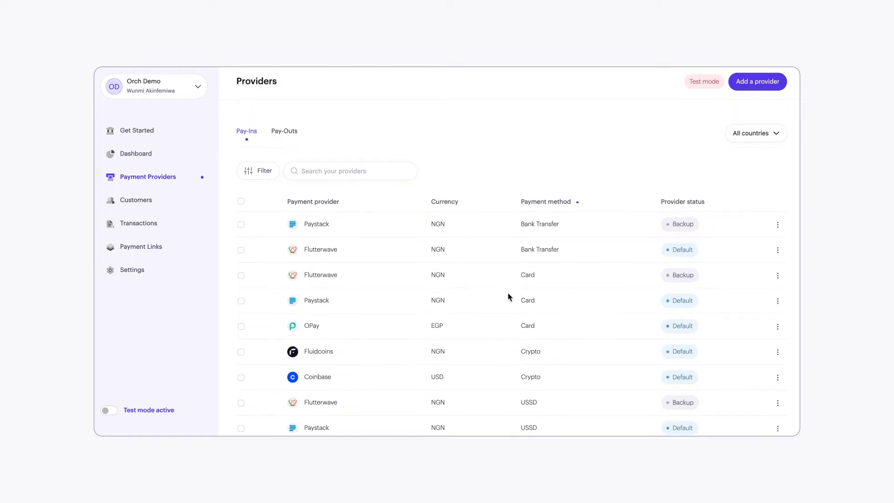
pyautogui.scroll(5, 559, 230)
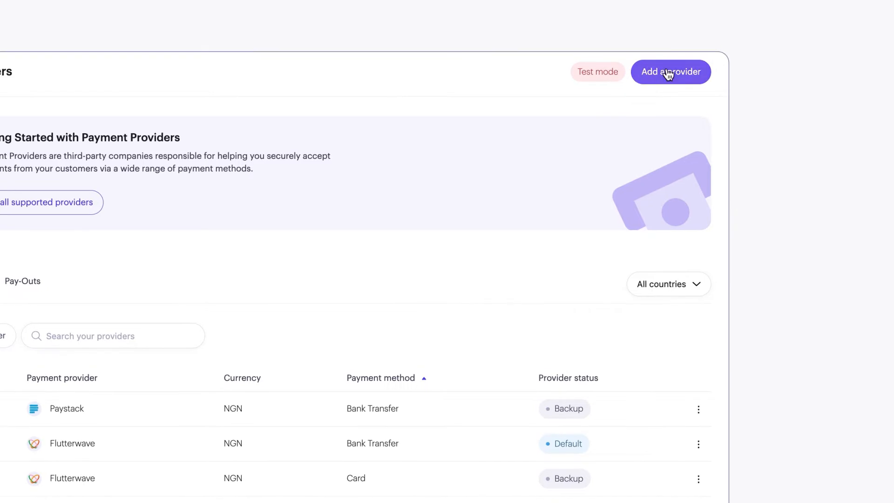
# Step: Start adding a pay-in provider for Nigeria, choosing Mono with Direct Debit as the payment method
pyautogui.click(668, 73)
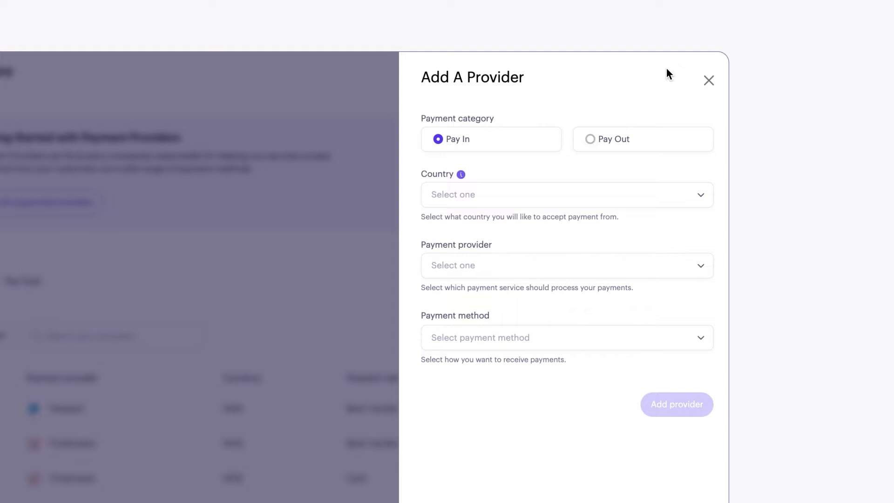
pyautogui.click(528, 195)
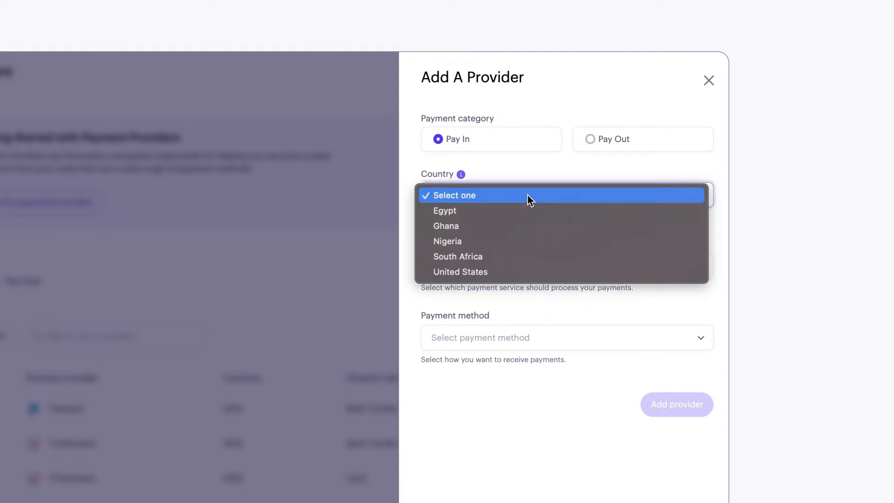
pyautogui.click(520, 253)
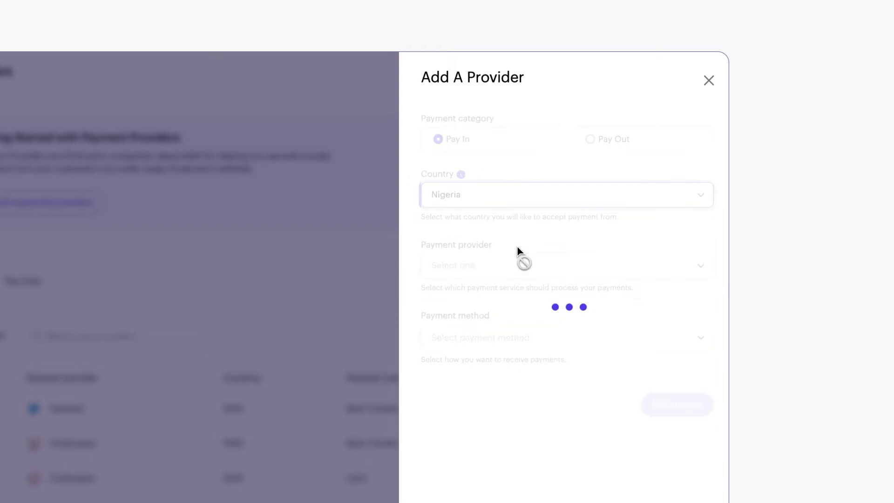
pyautogui.click(516, 271)
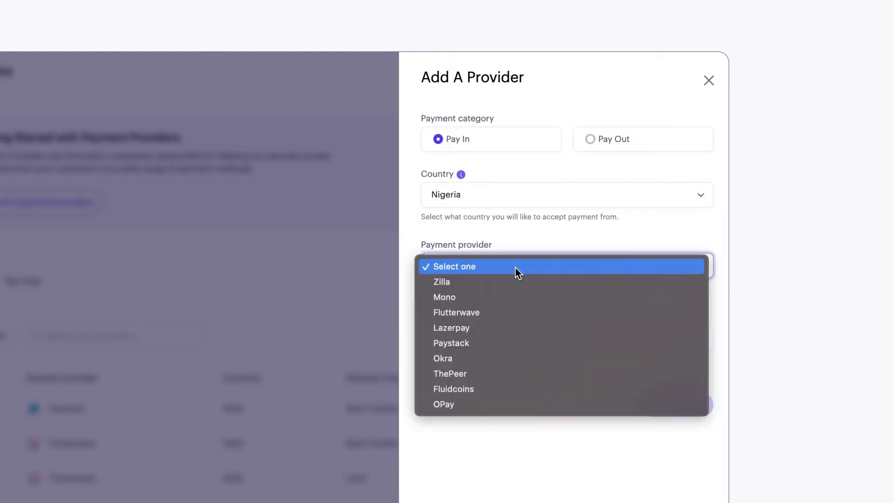
pyautogui.click(488, 294)
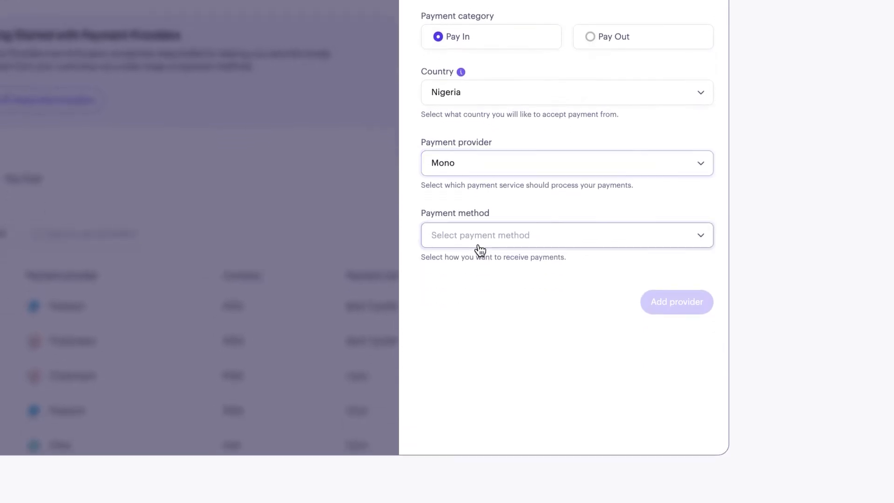
pyautogui.click(478, 245)
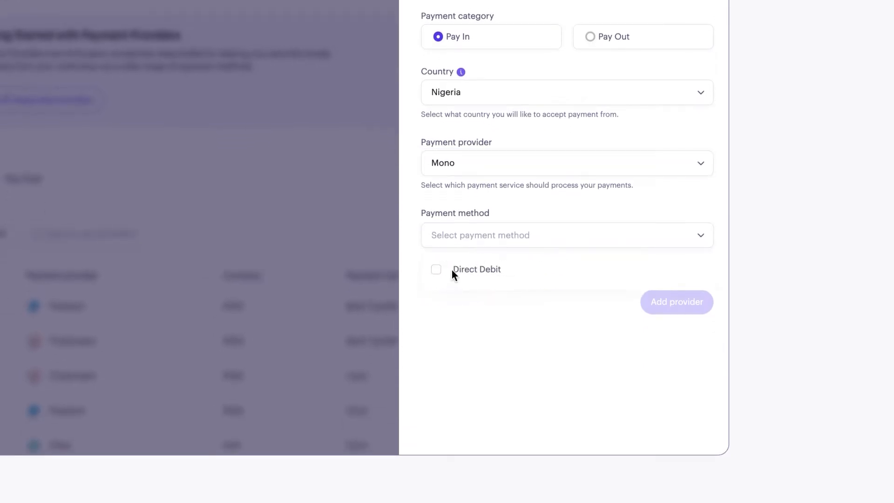
pyautogui.click(435, 269)
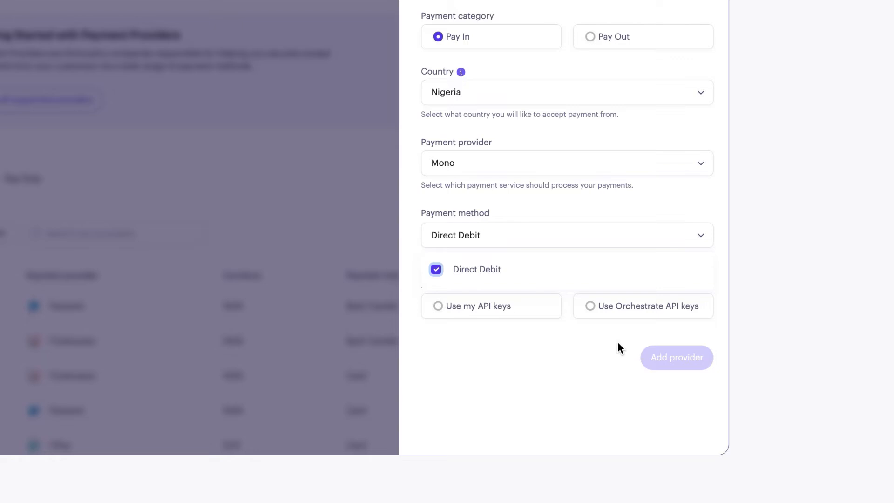
# Step: Choose to use own API keys, fill in Mono's public and secret keys, and add the provider without updating the browser's saved password
pyautogui.click(463, 309)
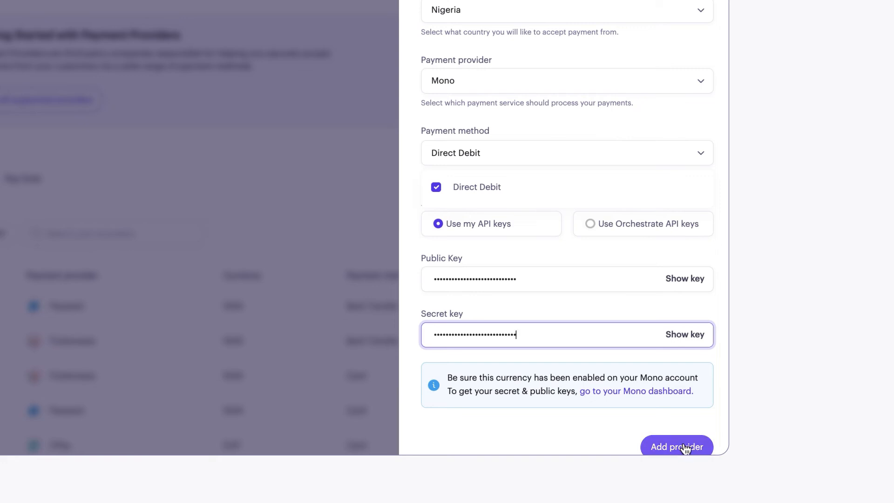
pyautogui.click(684, 446)
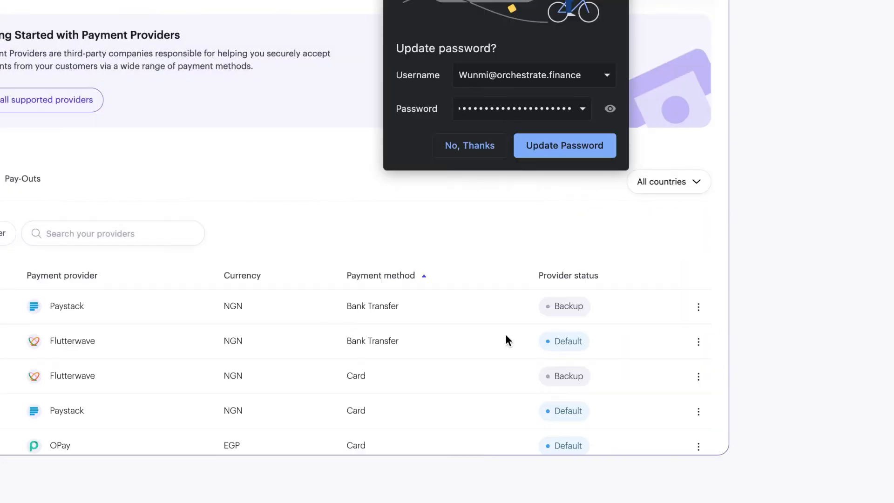
pyautogui.click(469, 145)
# Step: Start adding another pay-in provider for the United States, choosing Stripe with Card as the payment method
pyautogui.scroll(-3, 481, 356)
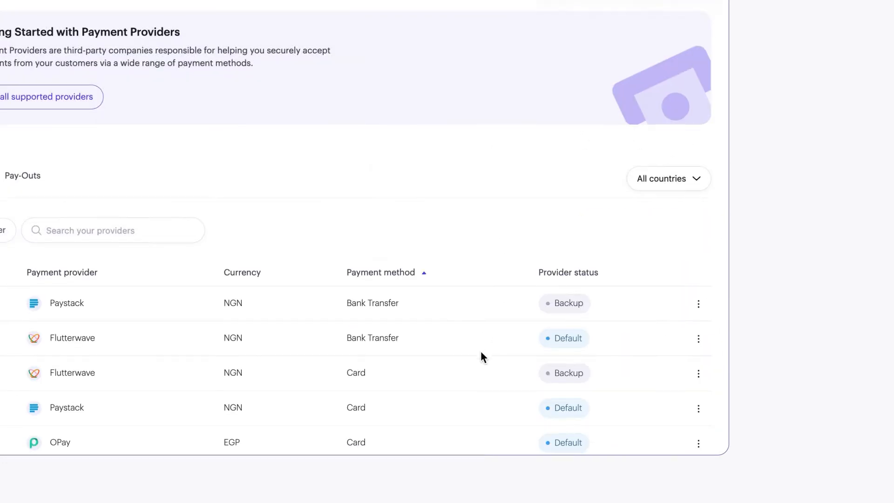
pyautogui.scroll(4, 480, 351)
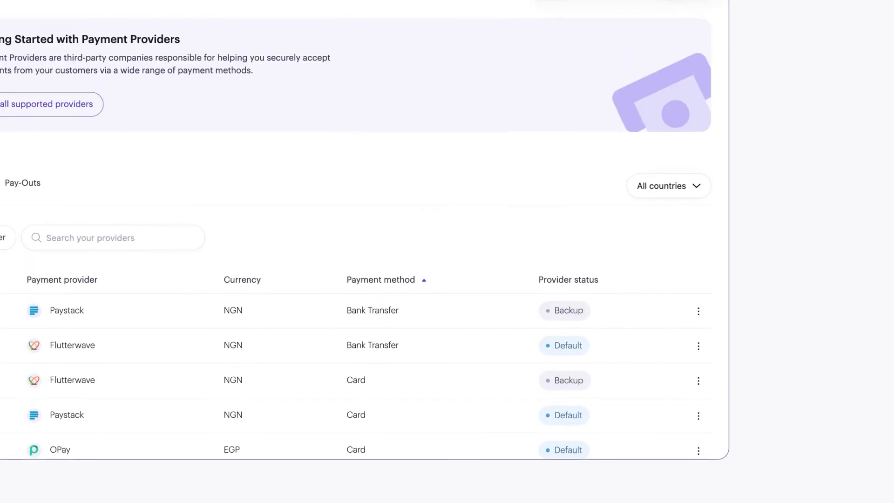
pyautogui.scroll(2, 694, 9)
pyautogui.click(653, 66)
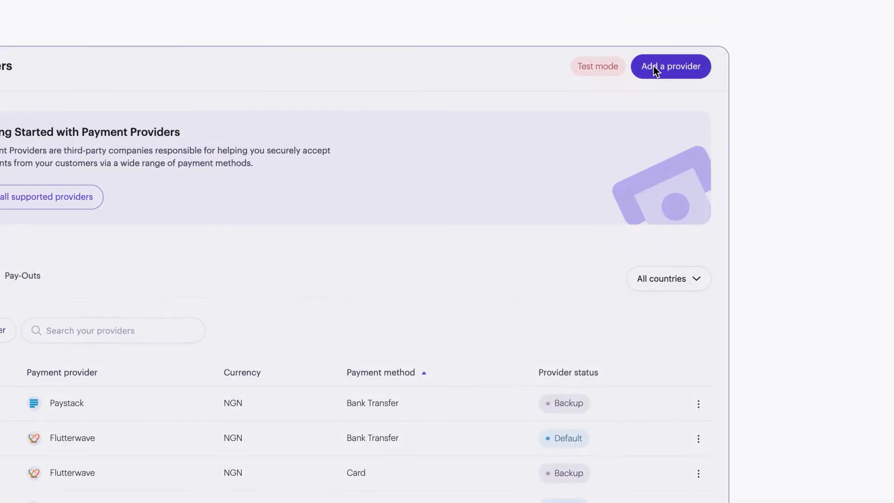
pyautogui.click(468, 184)
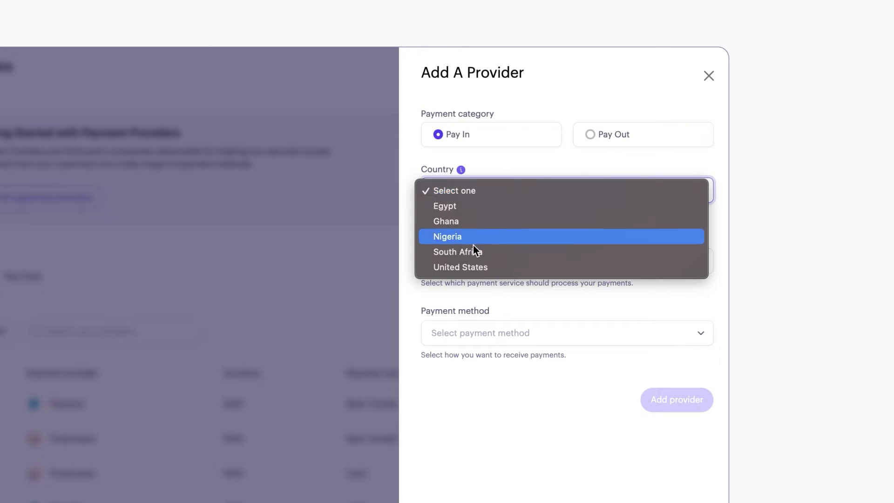
pyautogui.click(467, 267)
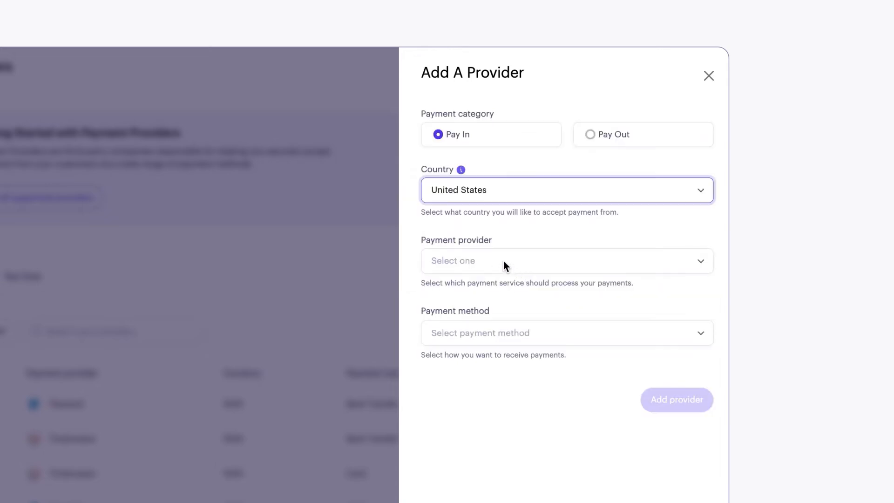
pyautogui.click(475, 267)
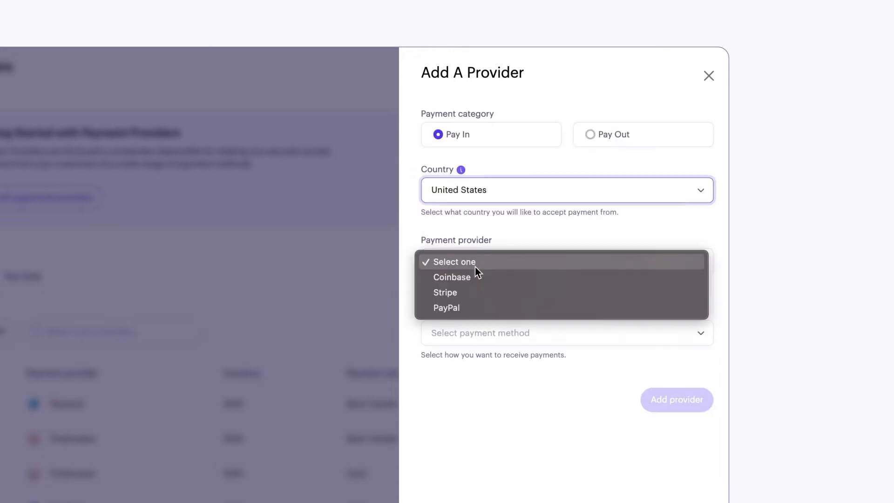
pyautogui.click(449, 294)
pyautogui.click(475, 342)
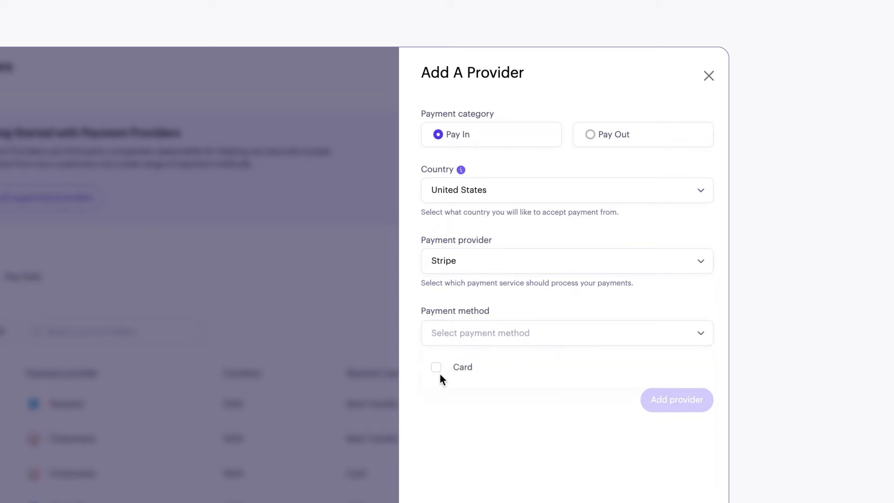
pyautogui.click(436, 371)
# Step: Choose to use own API keys, fill in Stripe's public and secret keys, and add the provider, dismissing the password update offer
pyautogui.click(455, 411)
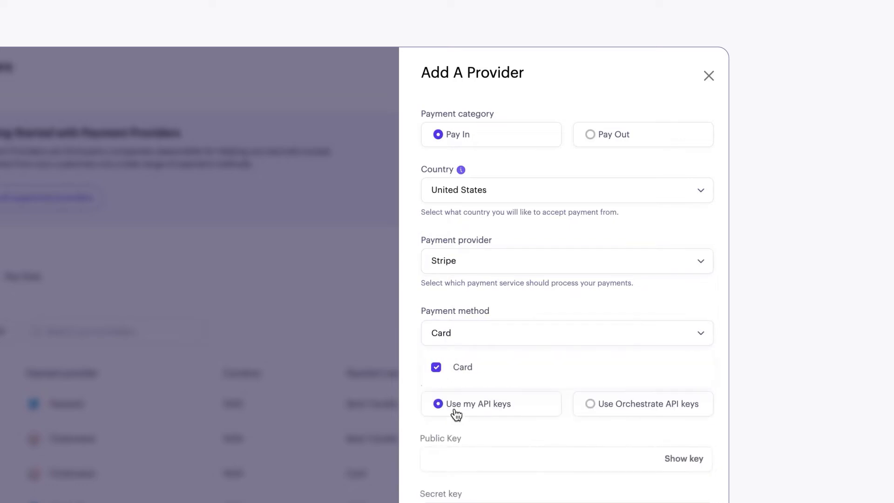
pyautogui.scroll(-2, 456, 411)
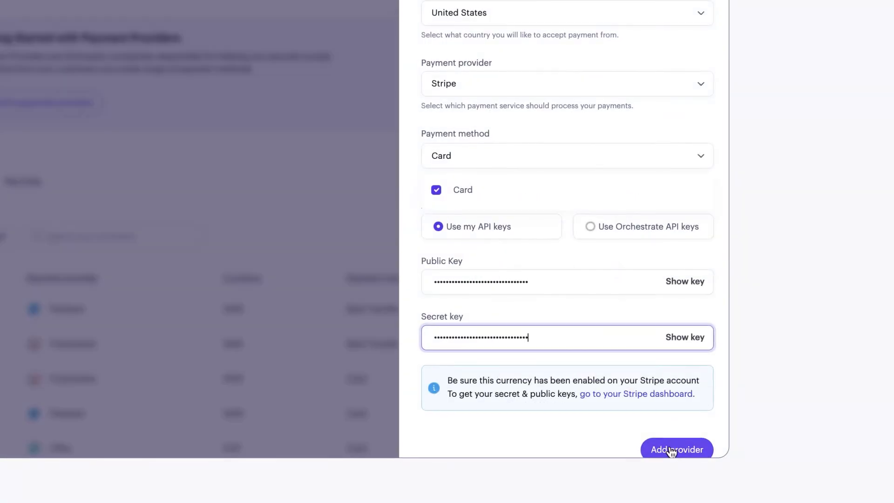
pyautogui.click(670, 449)
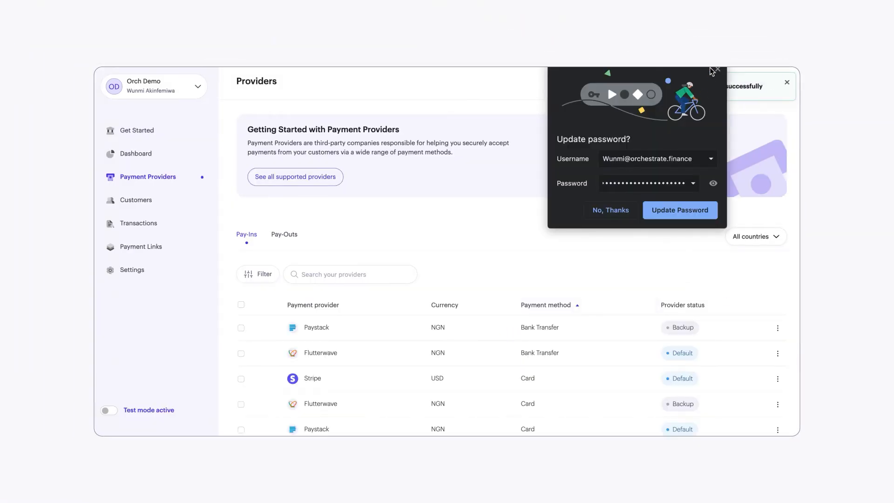
pyautogui.click(716, 70)
# Step: Make Paystack the default pay-in provider for NGN Bank Transfer and confirm the change
pyautogui.scroll(-3, 550, 321)
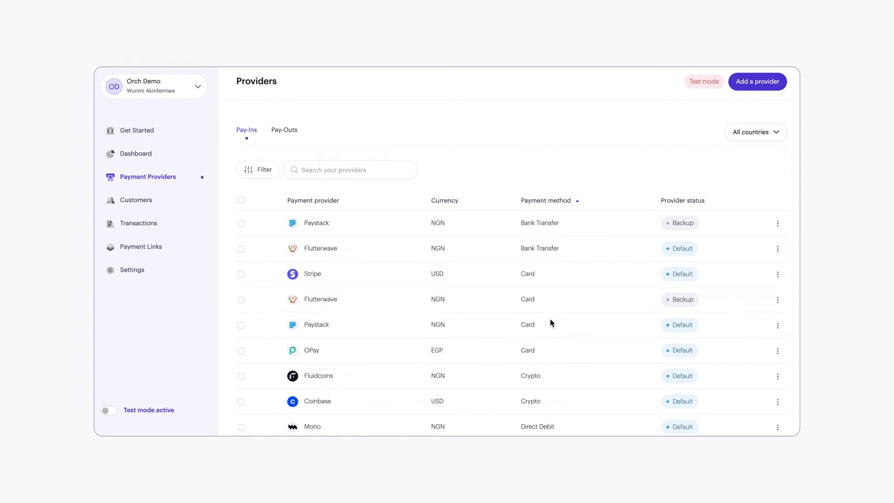
pyautogui.scroll(-1, 550, 322)
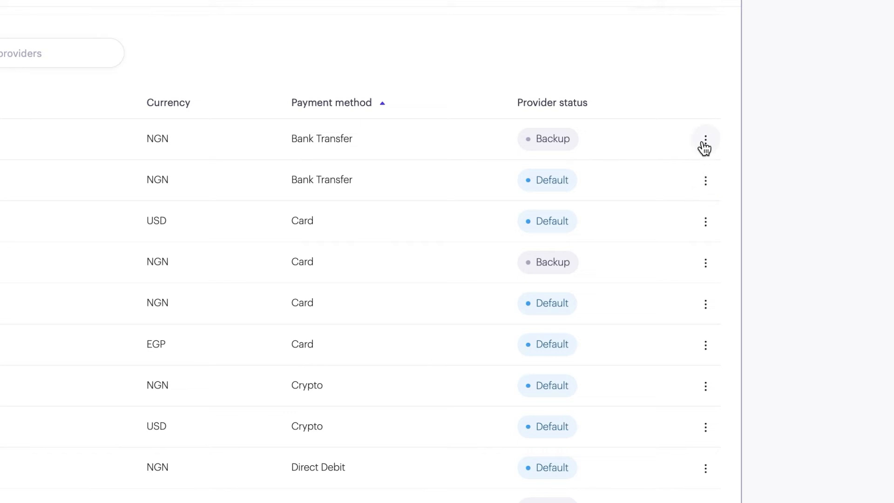
pyautogui.click(706, 142)
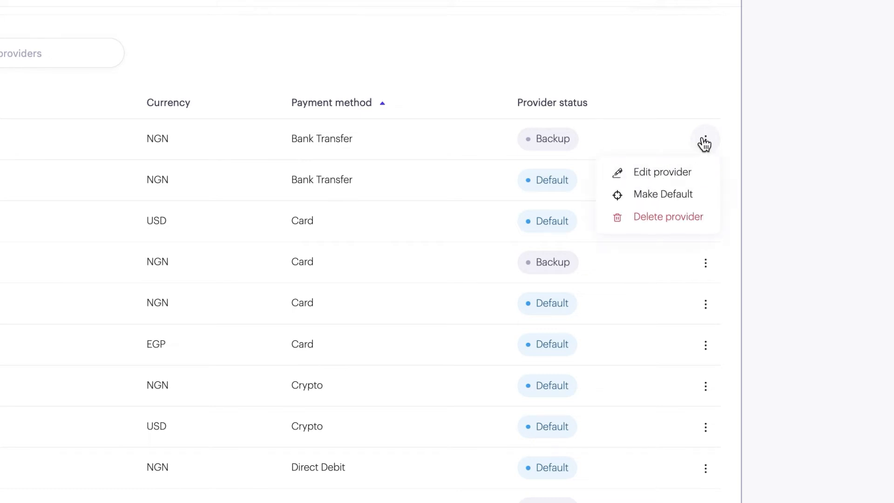
pyautogui.click(639, 198)
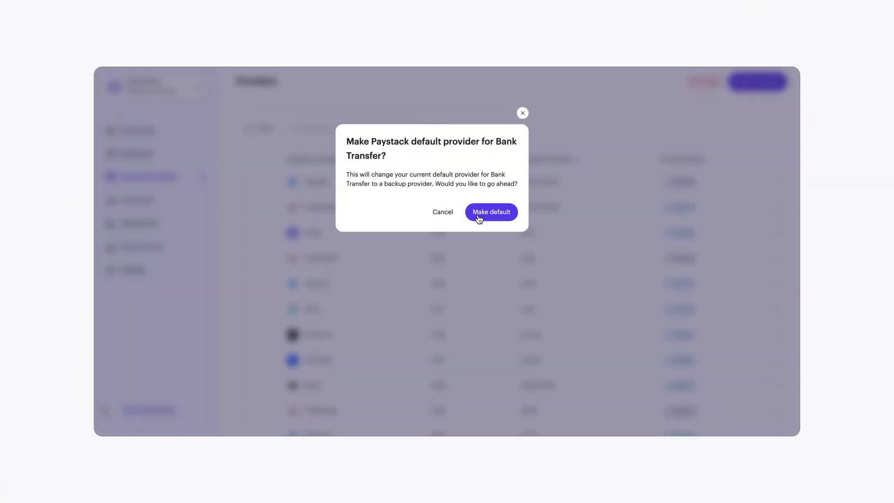
pyautogui.click(230, 196)
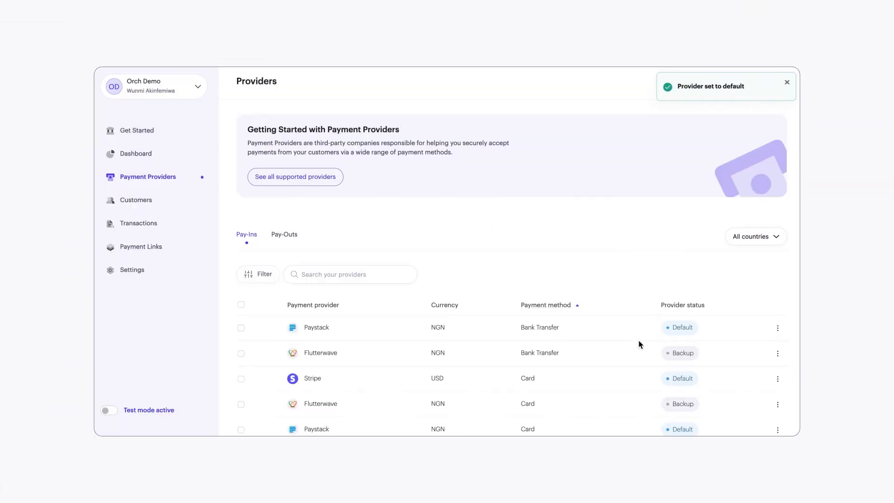
# Step: Make Flutterwave the default pay-in provider for NGN Card payments and confirm the change
pyautogui.scroll(-2, 639, 343)
pyautogui.scroll(-2, 638, 340)
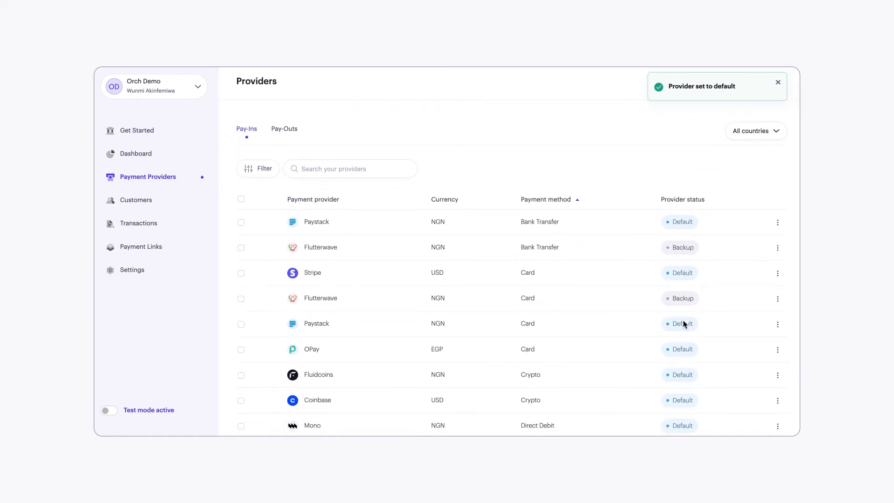
pyautogui.scroll(-1, 662, 346)
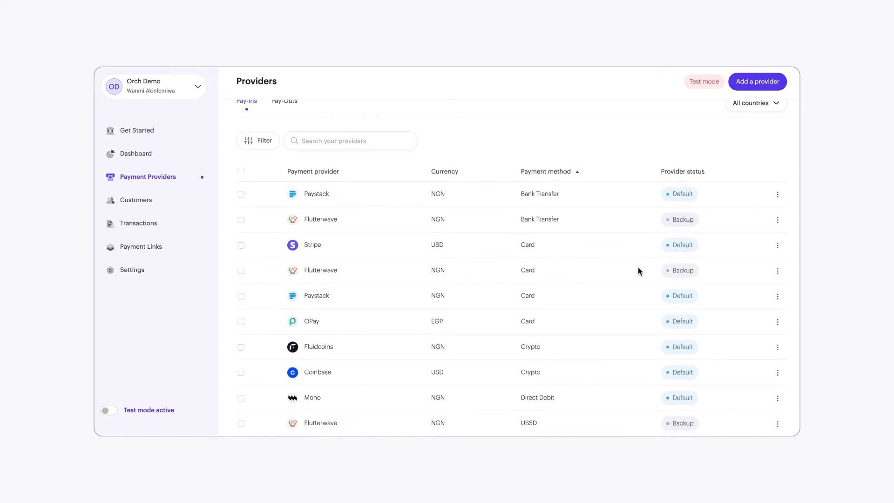
pyautogui.click(778, 273)
pyautogui.click(746, 303)
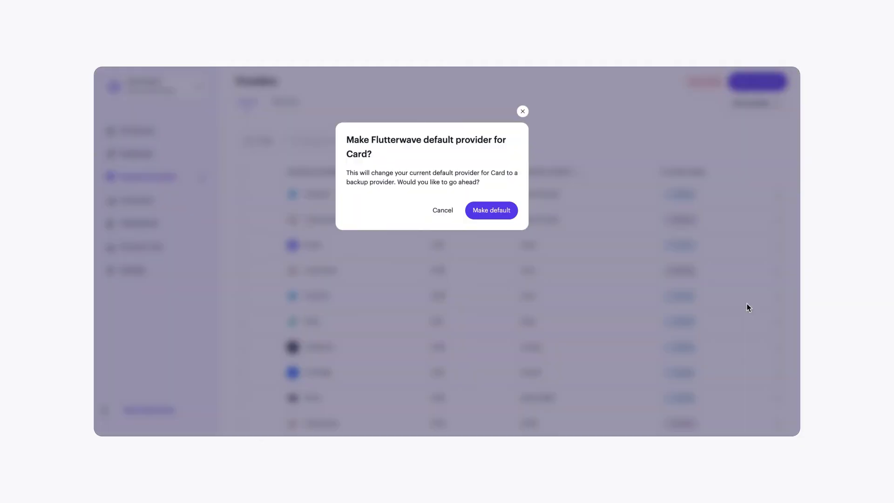
pyautogui.click(486, 212)
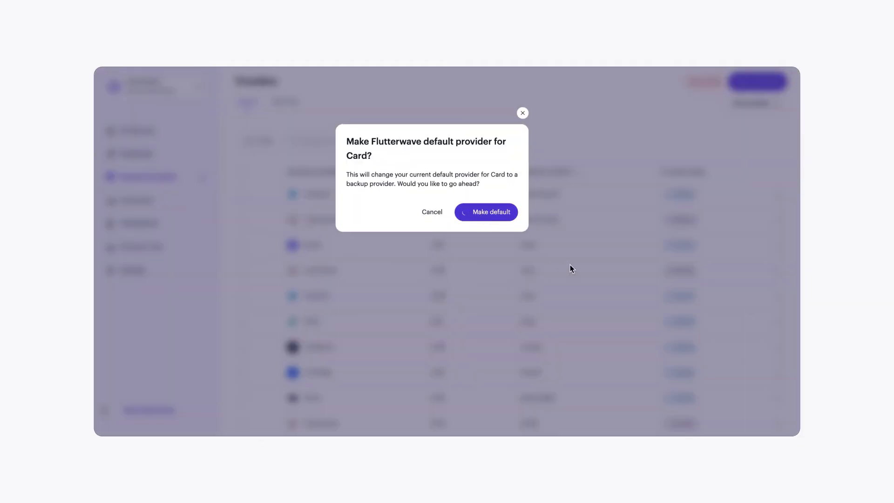
# Step: Restore Paystack as the default pay-in provider for NGN Card payments in place of Flutterwave
pyautogui.scroll(-3, 612, 332)
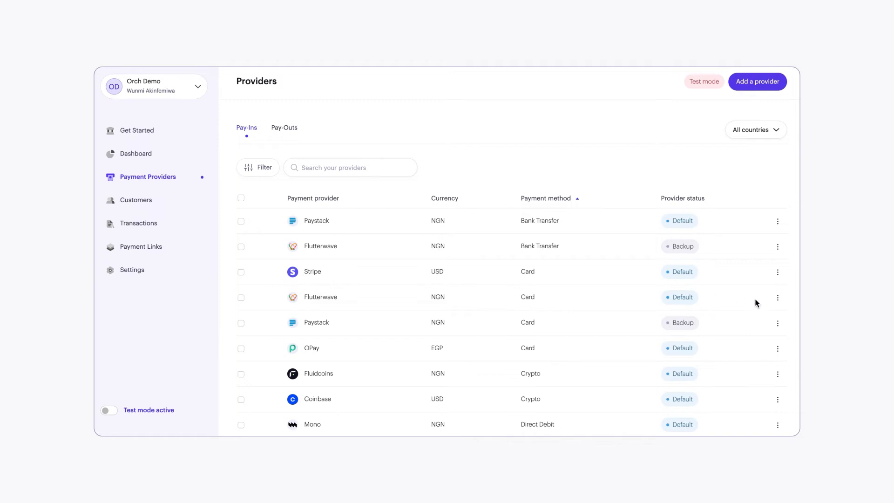
pyautogui.click(776, 297)
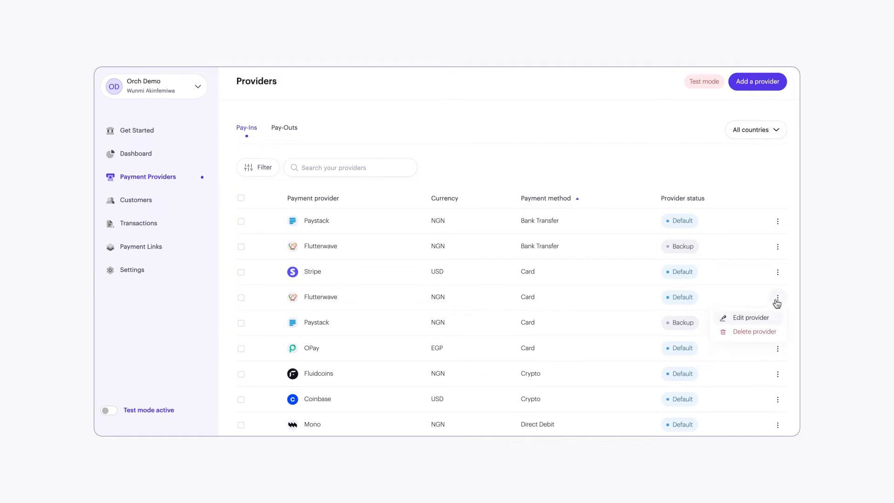
pyautogui.click(670, 343)
pyautogui.click(777, 324)
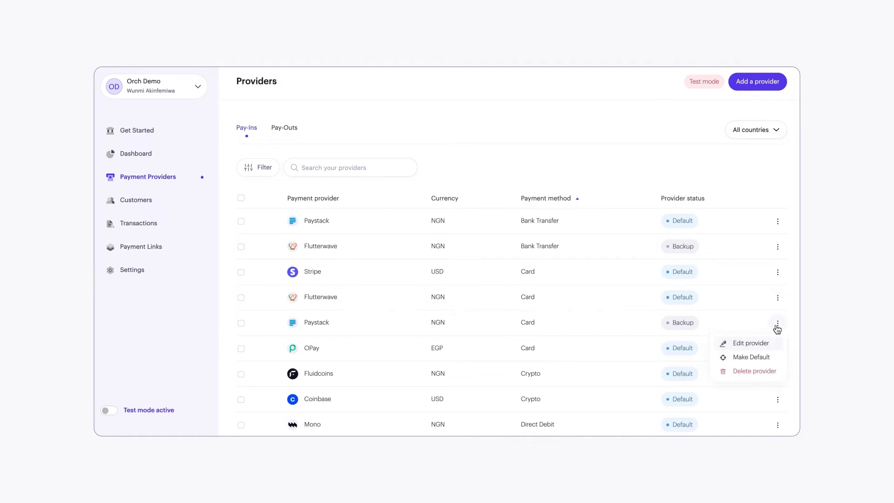
pyautogui.click(730, 356)
pyautogui.click(482, 218)
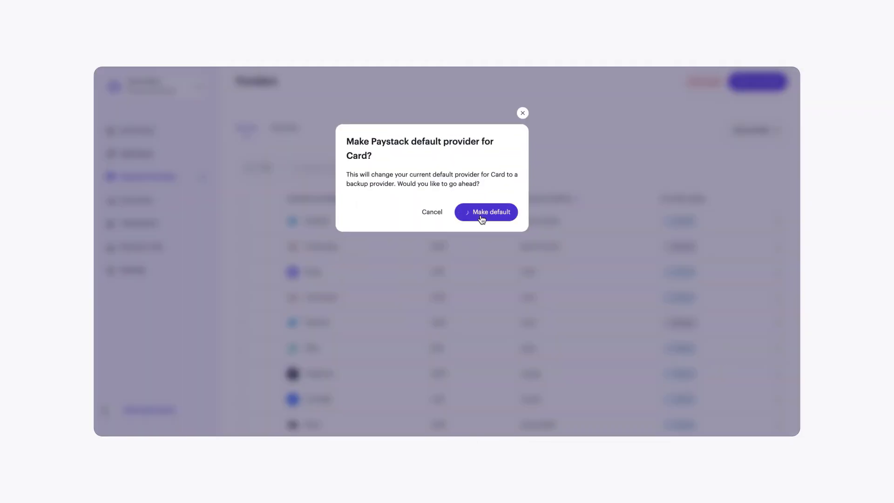
pyautogui.scroll(-1, 439, 325)
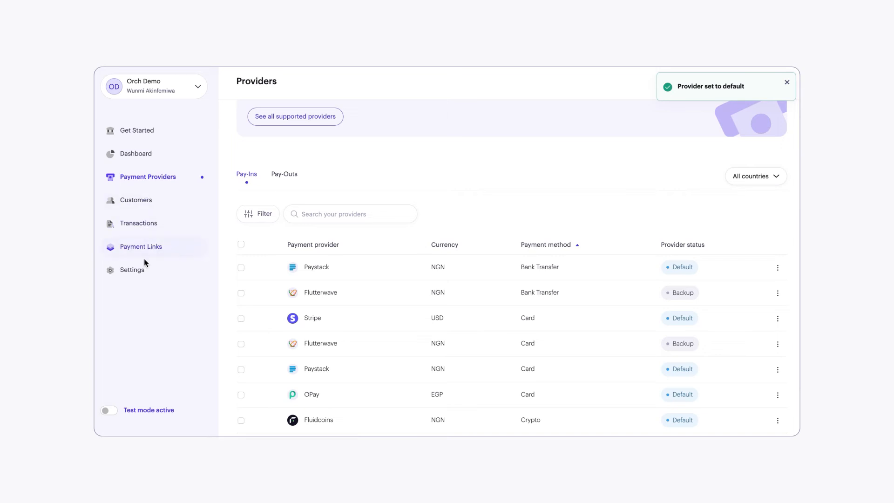
# Step: View the developer keys in the settings, switching the account to live mode and back to test mode
pyautogui.click(140, 271)
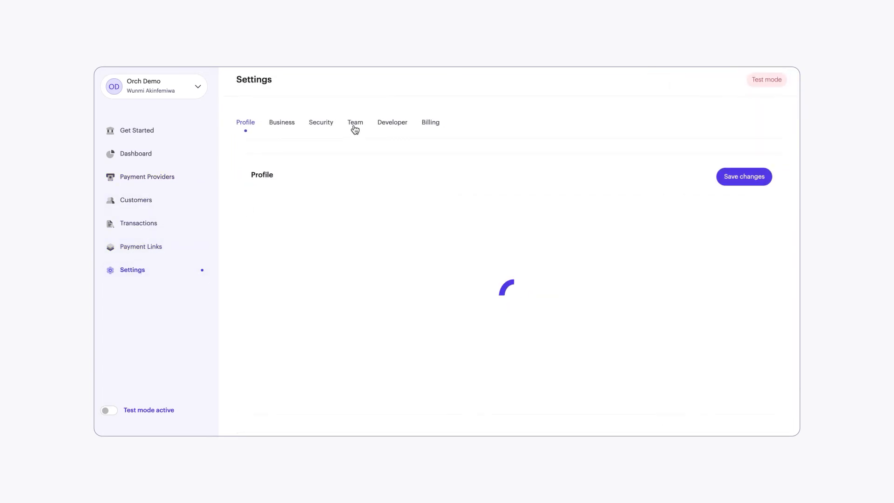
pyautogui.click(388, 125)
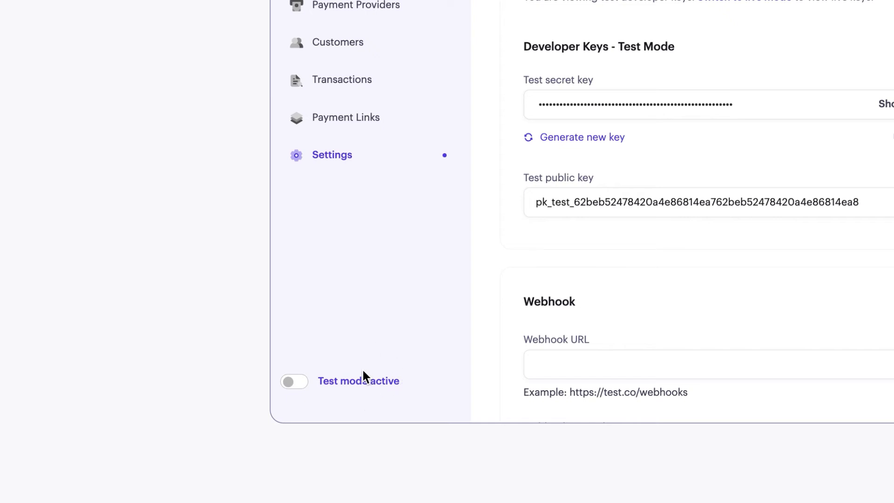
pyautogui.click(366, 386)
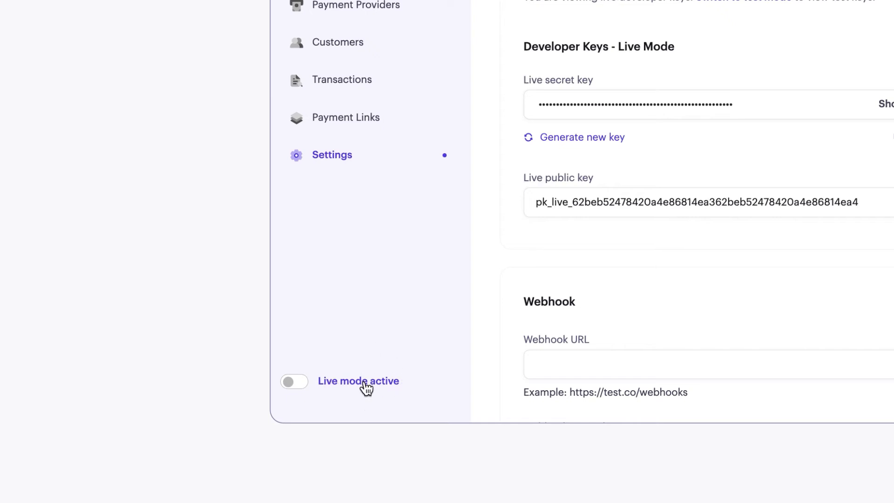
pyautogui.click(305, 379)
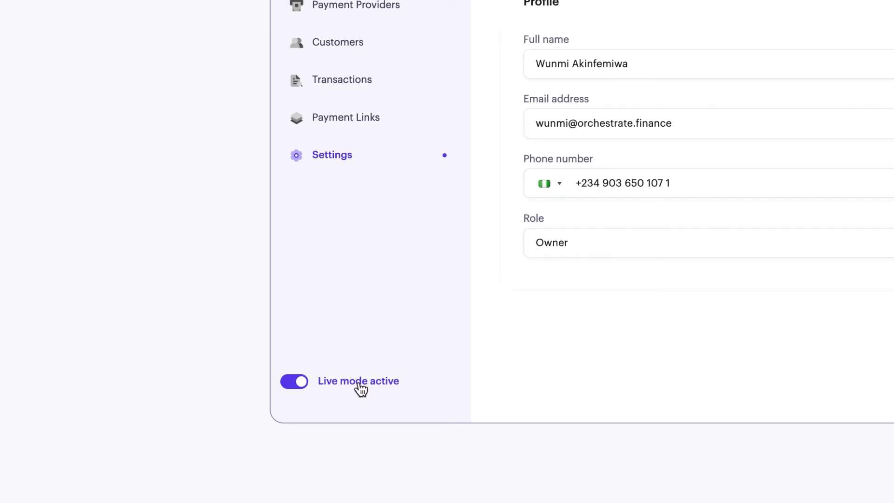
pyautogui.click(299, 382)
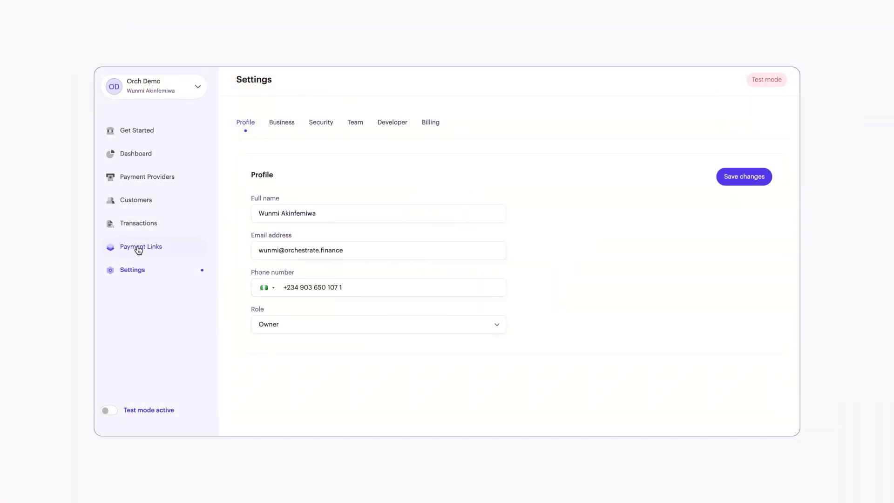
# Step: Start creating a payment link and name it The Purpose Journal
pyautogui.click(138, 250)
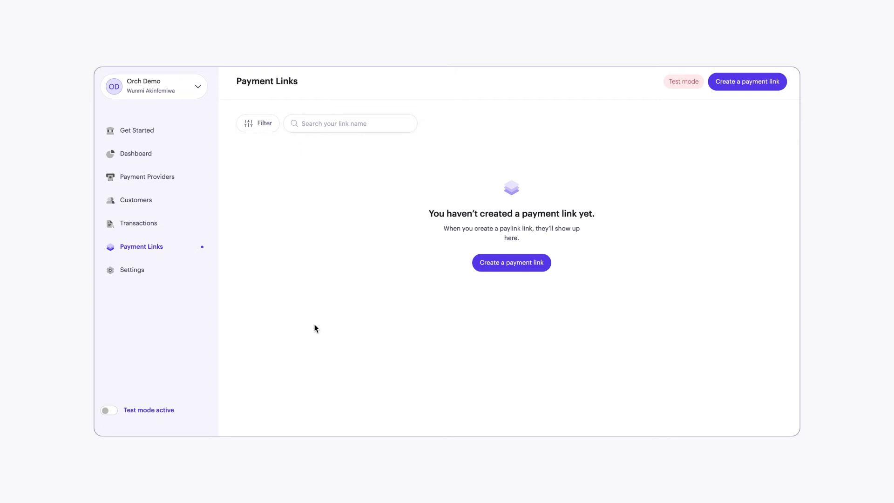
pyautogui.click(740, 88)
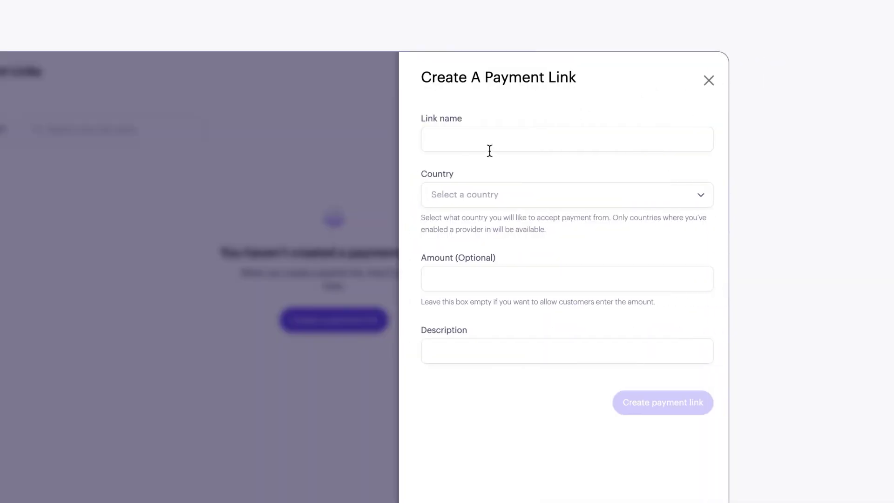
pyautogui.click(472, 141)
pyautogui.write('T')
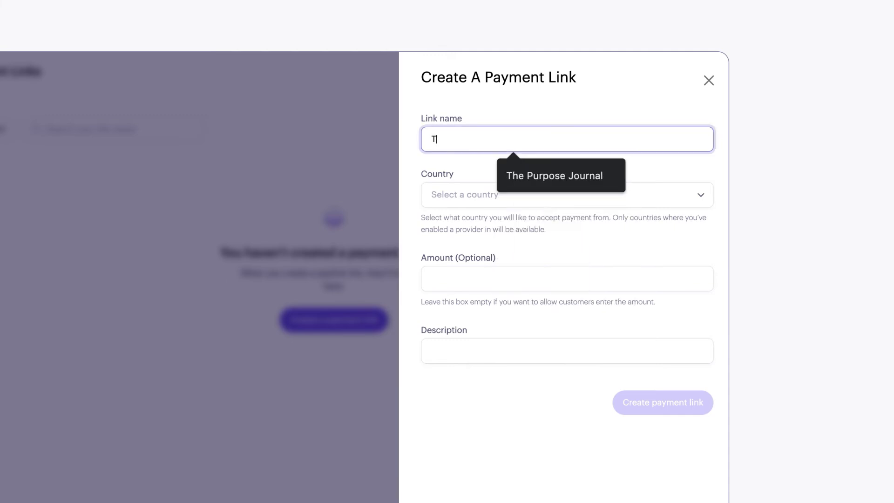
pyautogui.write('he Purpose')
pyautogui.write('Journal')
# Step: Set the payment link's country to Nigeria and its amount to 25000
pyautogui.click(452, 194)
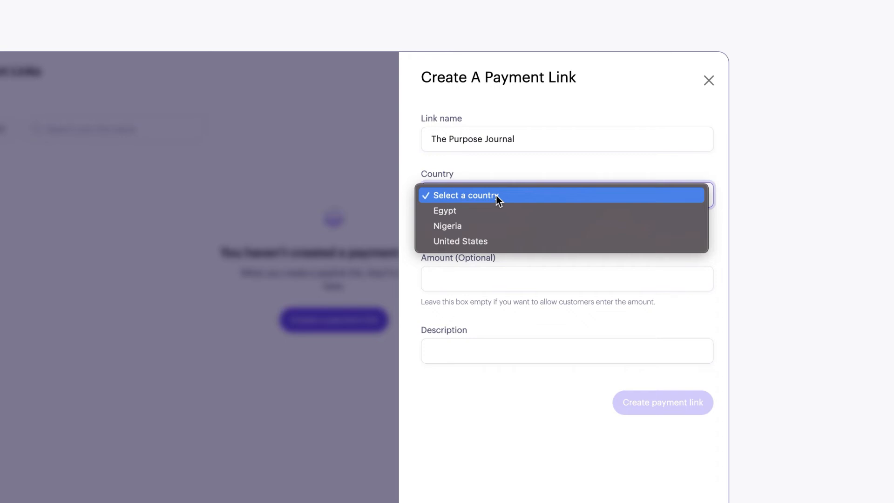
pyautogui.click(447, 225)
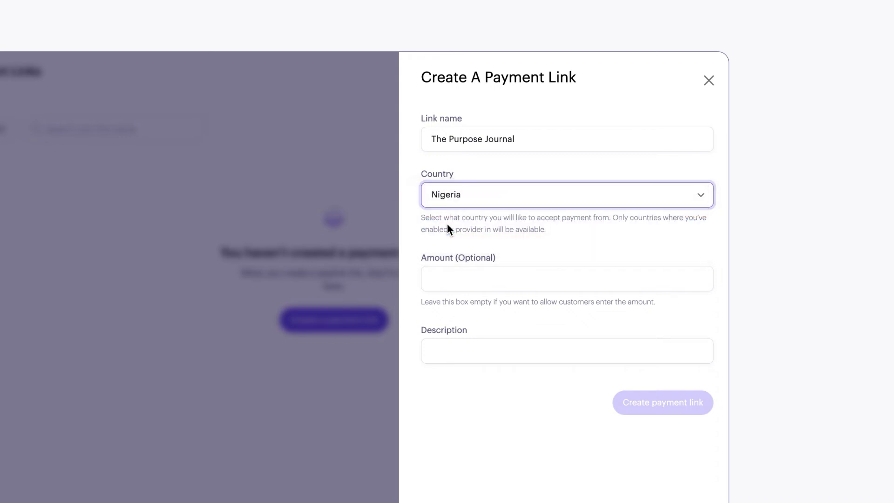
pyautogui.click(445, 276)
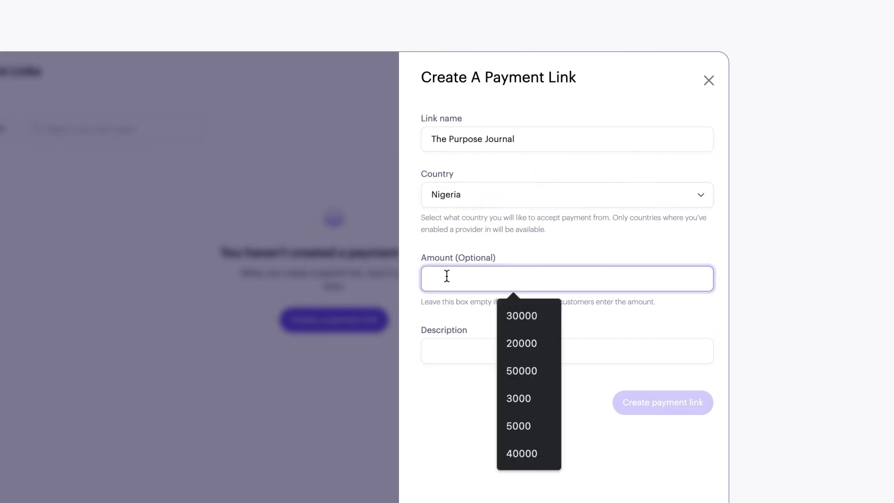
pyautogui.write('25000')
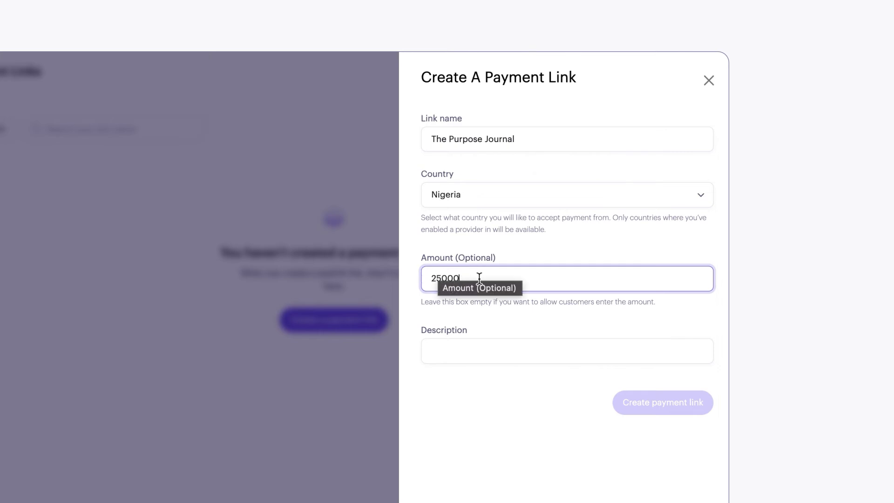
# Step: Add the description "The purpose Journal for intentional living" and create the payment link
pyautogui.click(439, 354)
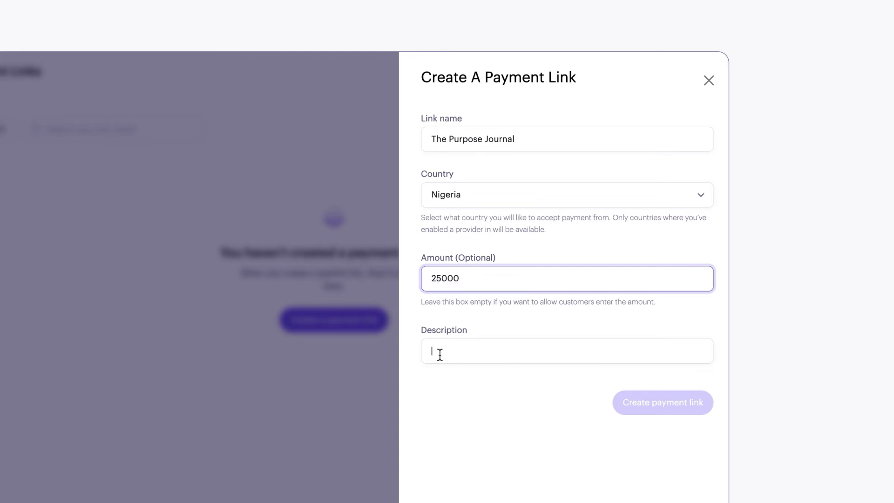
pyautogui.write('T')
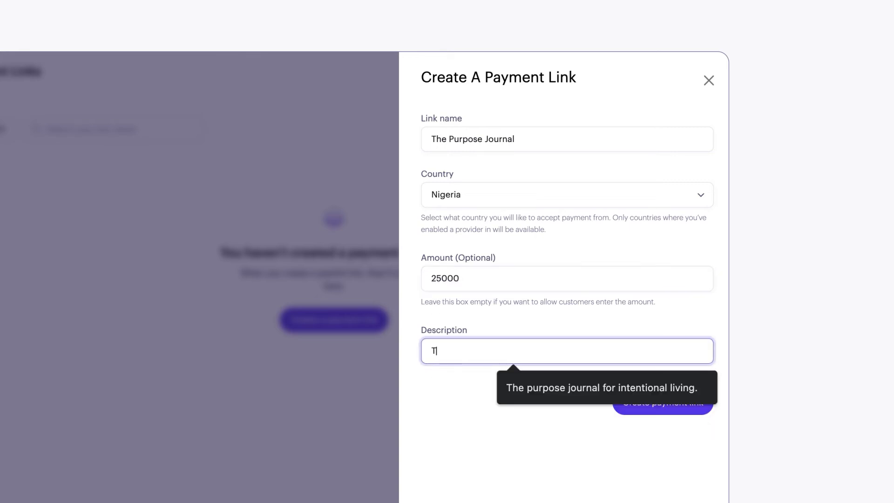
pyautogui.write('he purpose Journal for i')
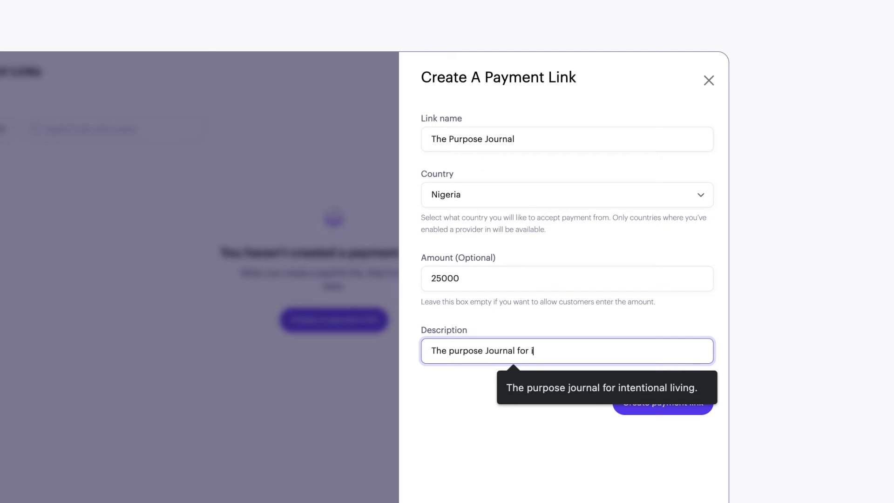
pyautogui.write('ntentional living')
pyautogui.click(579, 458)
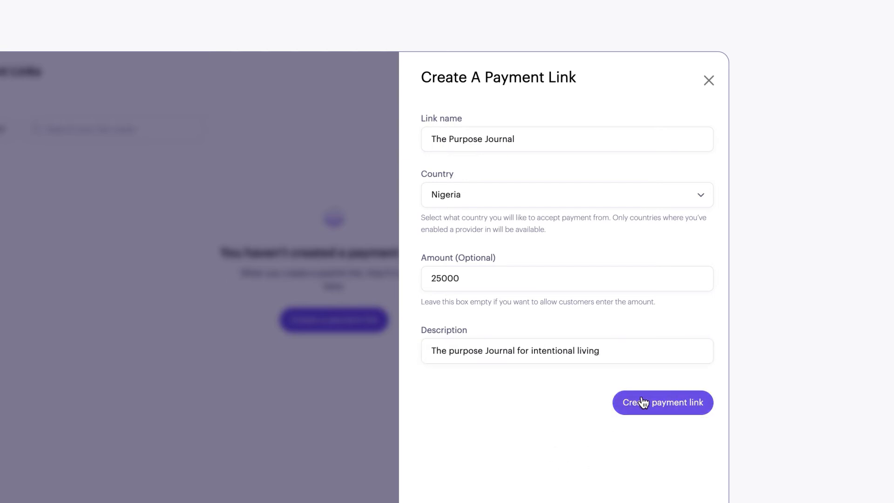
pyautogui.click(643, 402)
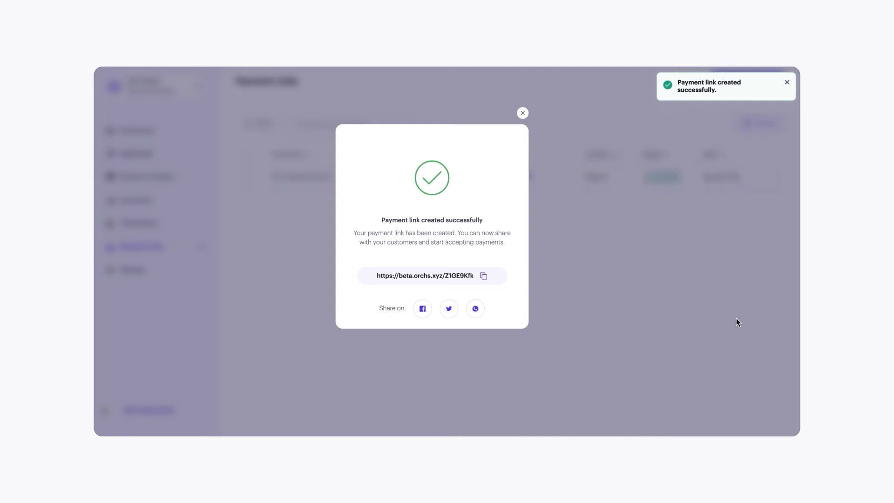
# Step: Copy the new payment link and open it in a new browser tab
pyautogui.click(485, 276)
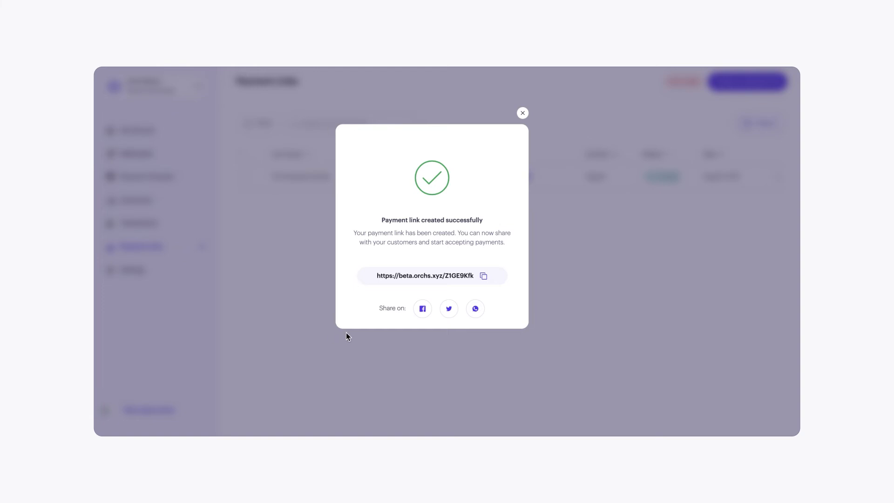
pyautogui.moveTo(382, 68)
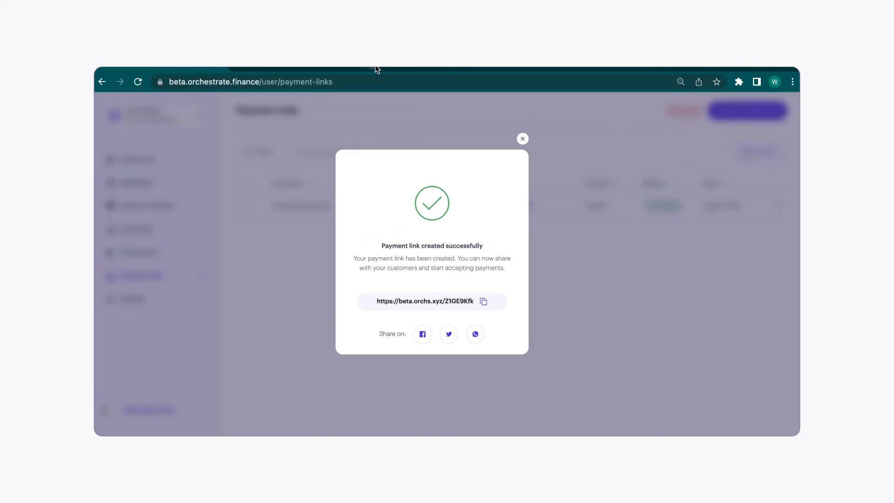
pyautogui.press('super+t')
pyautogui.press('super+v')
pyautogui.press('Return')
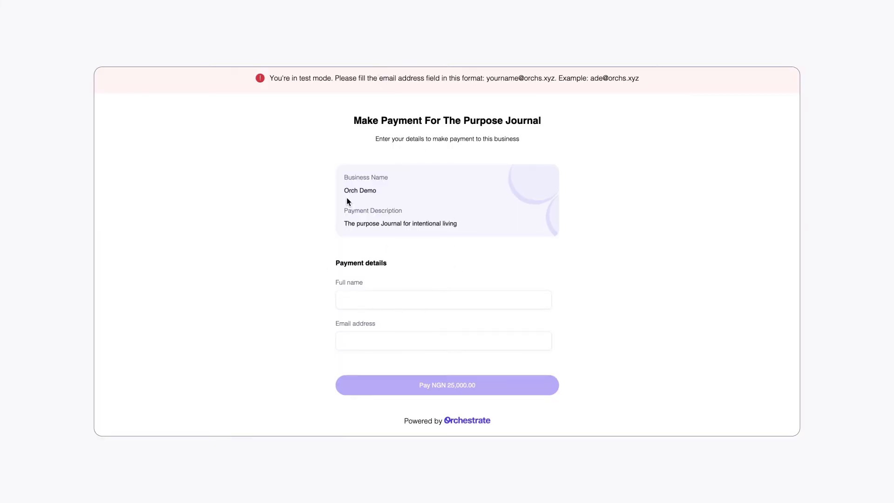
# Step: Enter the payer's full name in the payment details for The Purpose Journal
pyautogui.click(352, 299)
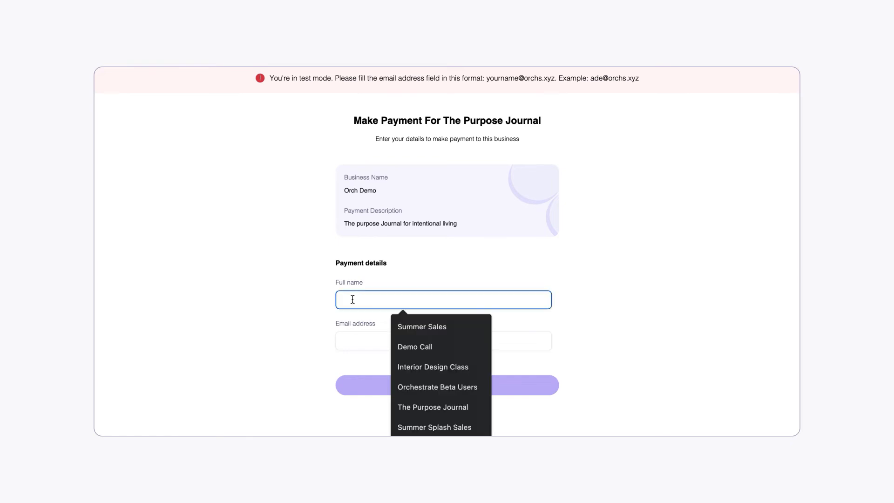
pyautogui.write('Phoebe')
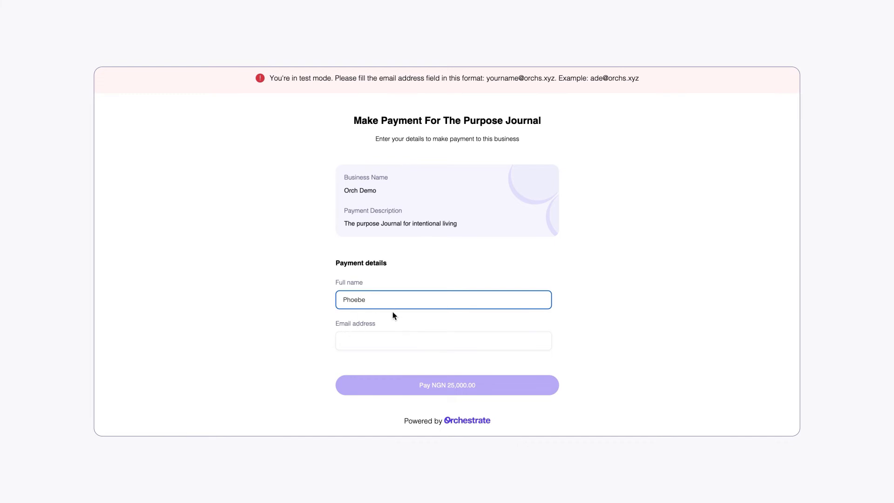
pyautogui.write(' Buffay')
# Step: Enter the payer's email address in the test-mode format and proceed to pay NGN 25,000.00
pyautogui.click(371, 346)
pyautogui.write('b')
pyautogui.press('BackSpace')
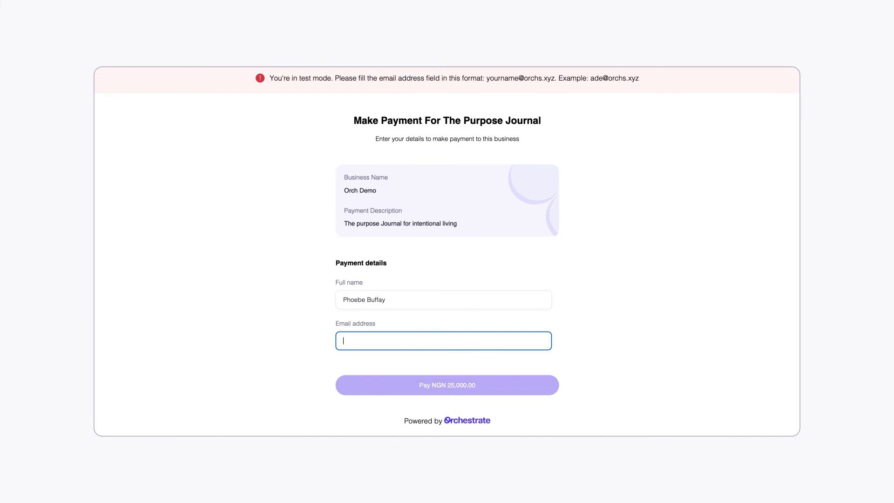
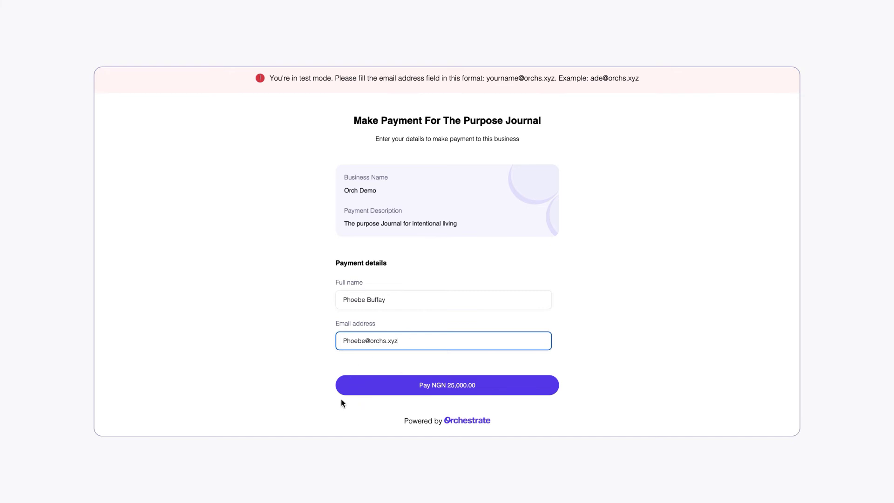
pyautogui.click(355, 390)
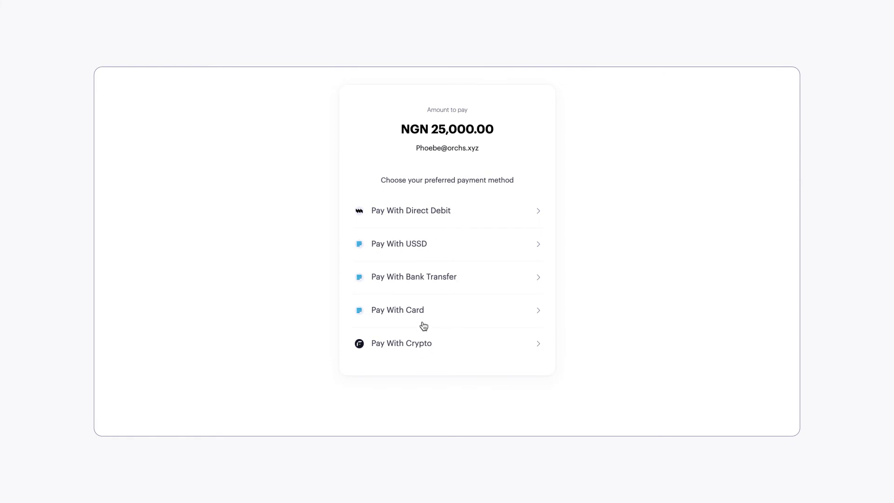
# Step: Choose direct debit as the payment method and pick United Bank For Africa as the personal bank
pyautogui.click(407, 215)
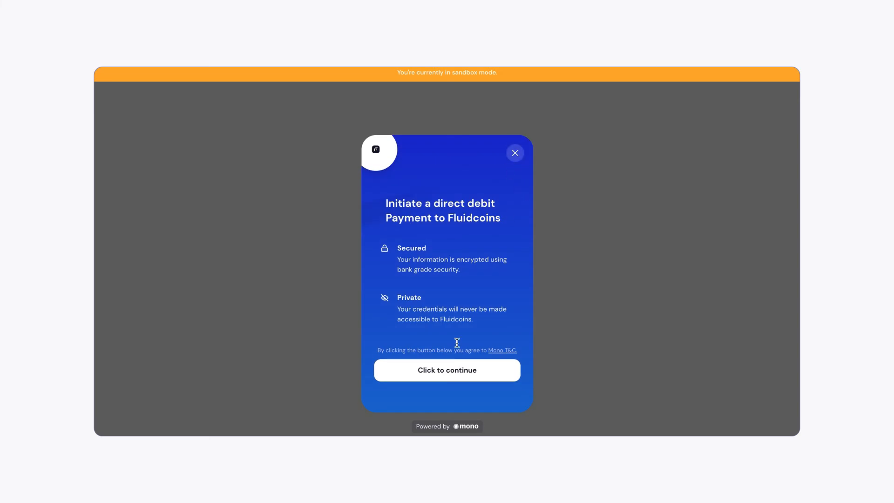
pyautogui.click(433, 379)
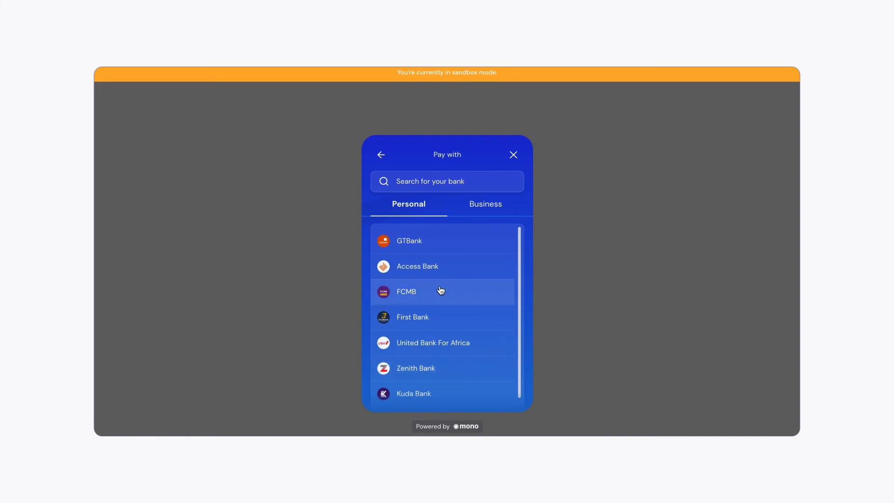
pyautogui.scroll(-2, 440, 292)
pyautogui.scroll(-1, 440, 290)
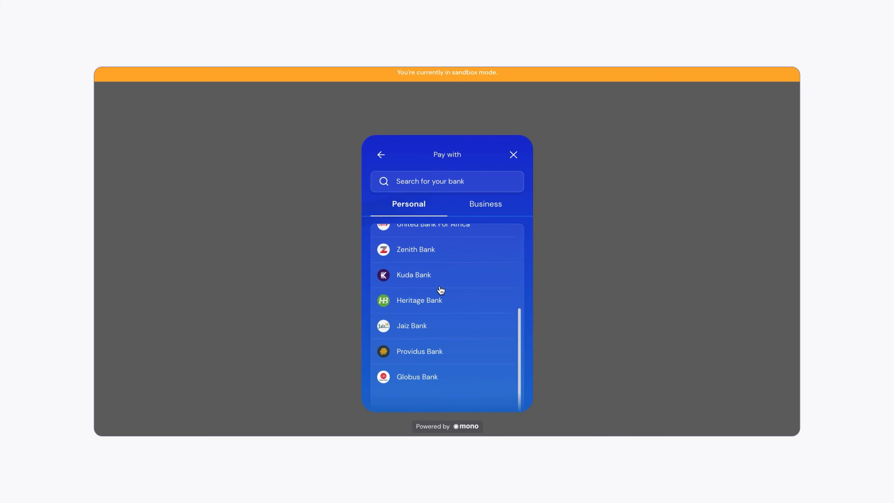
pyautogui.scroll(4, 440, 290)
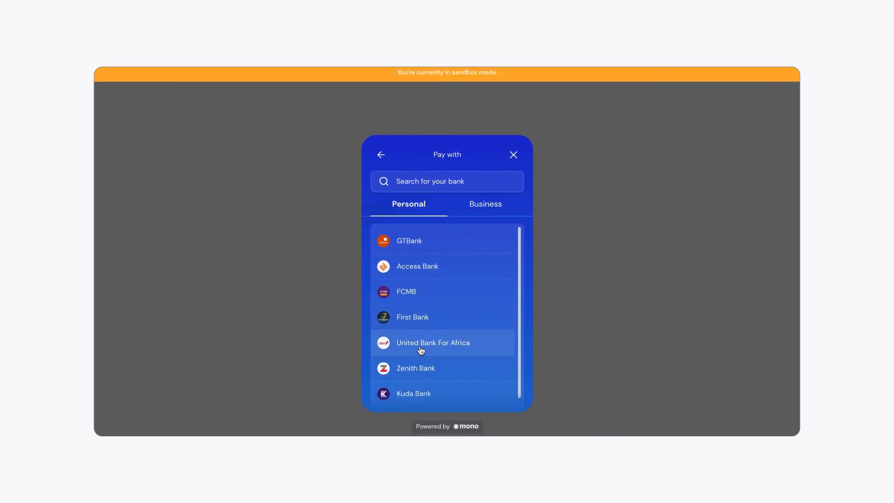
pyautogui.click(408, 343)
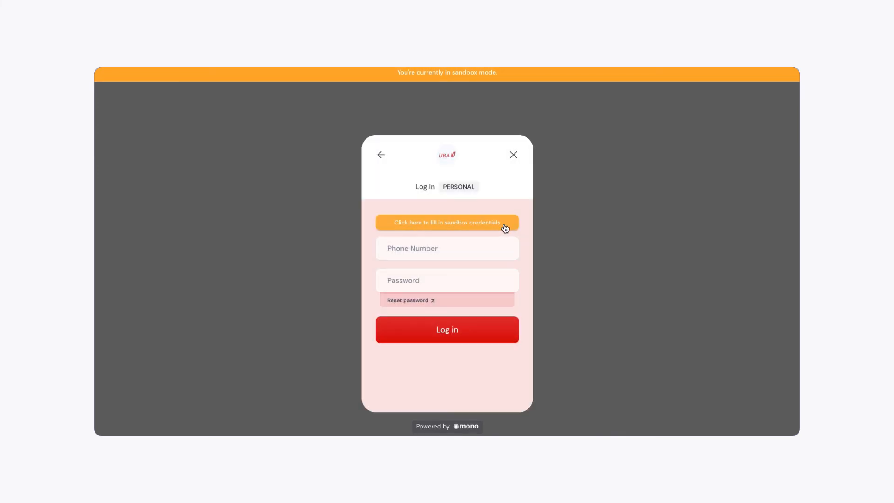
# Step: Enter the sandbox user name in the phone number field and the account password, and log in to the bank
pyautogui.click(396, 252)
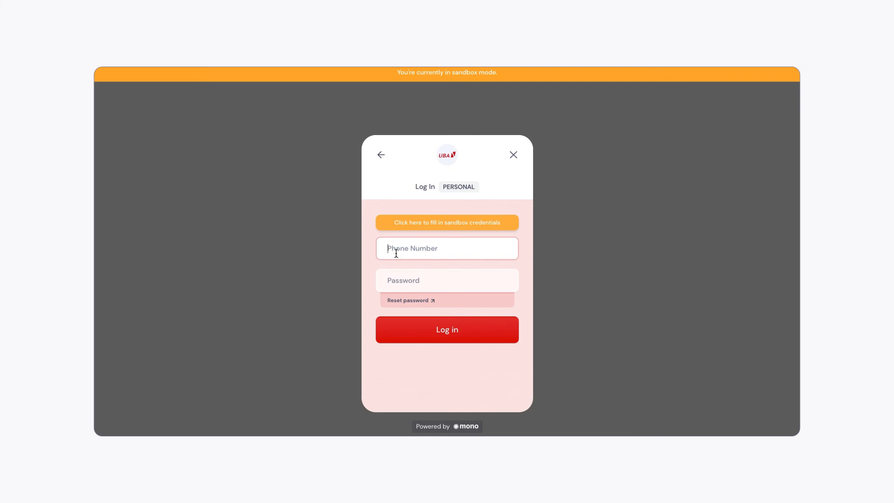
pyautogui.write('user_good')
pyautogui.click(399, 283)
pyautogui.write('pa')
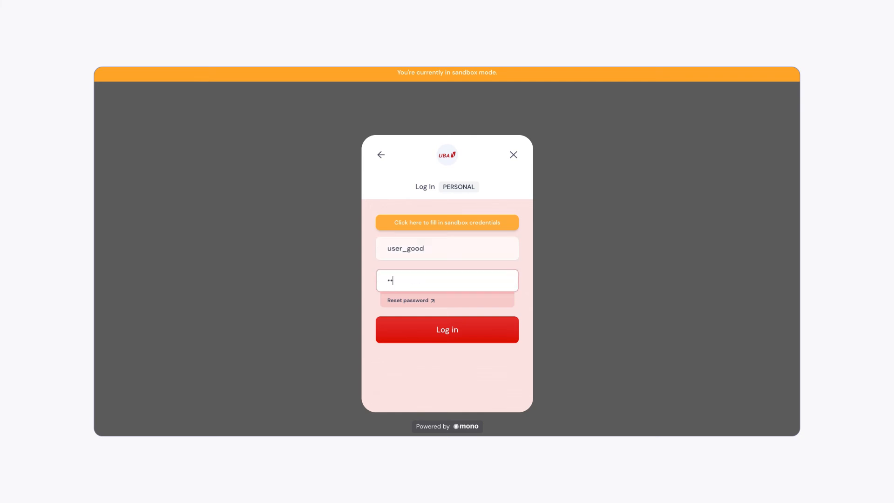
pyautogui.write('ss_g')
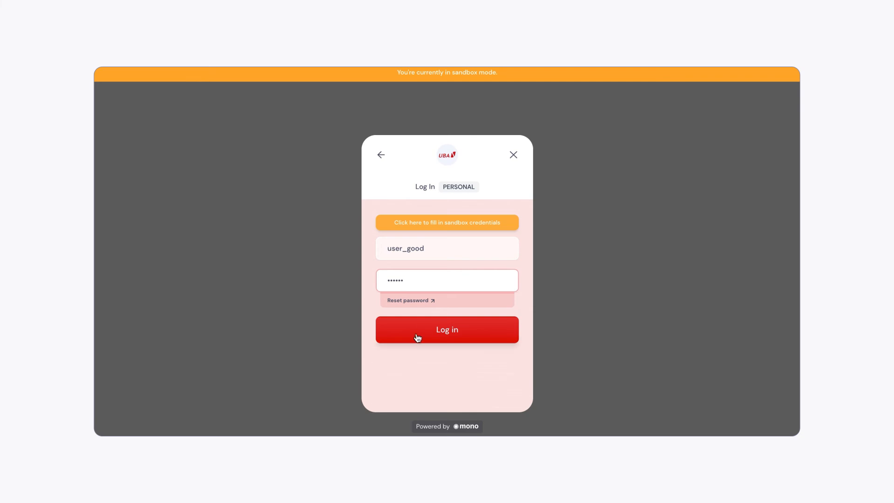
pyautogui.click(417, 336)
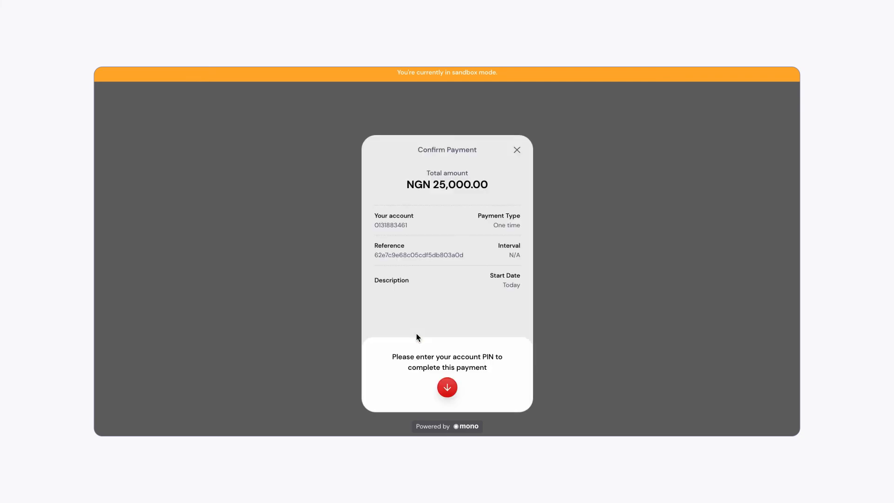
# Step: Enter the account PIN, pay the NGN 25,000.00, and continue past the payment confirmation
pyautogui.click(446, 387)
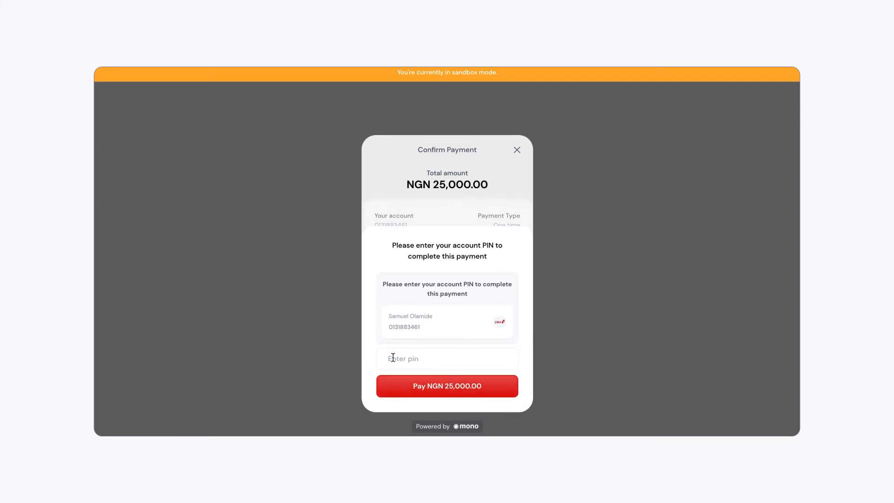
pyautogui.click(393, 357)
pyautogui.write('12')
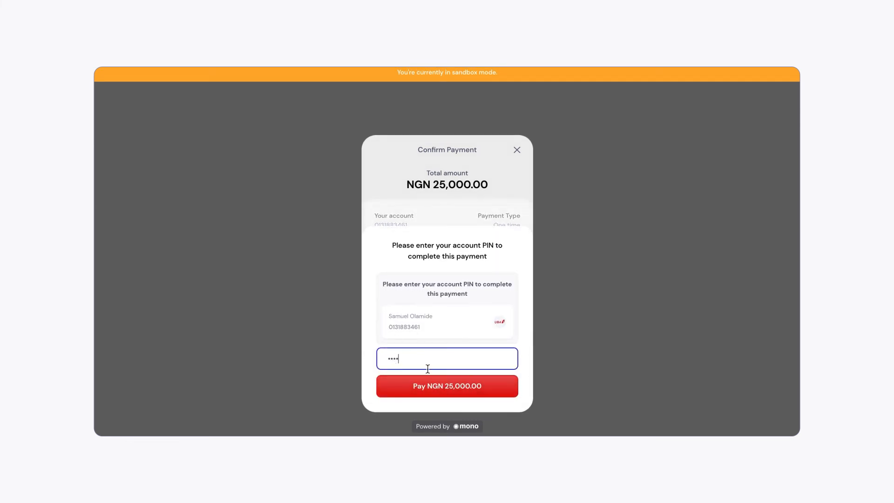
pyautogui.write('34')
pyautogui.click(419, 394)
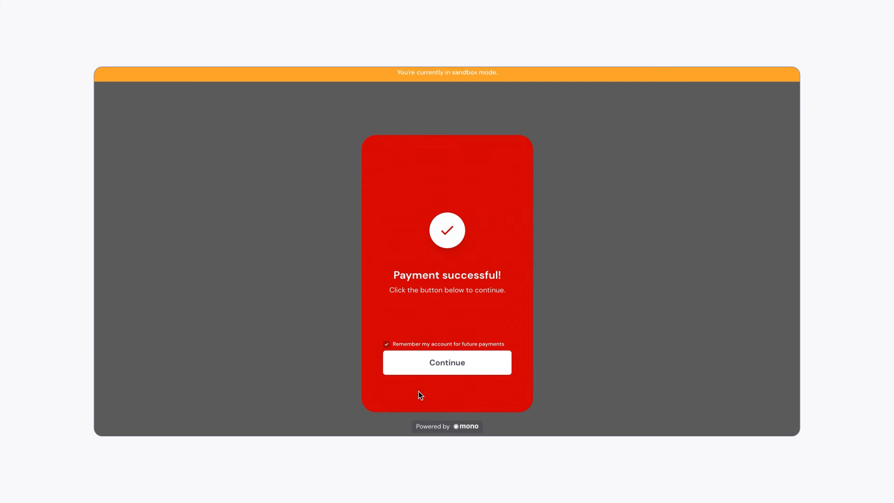
pyautogui.click(425, 364)
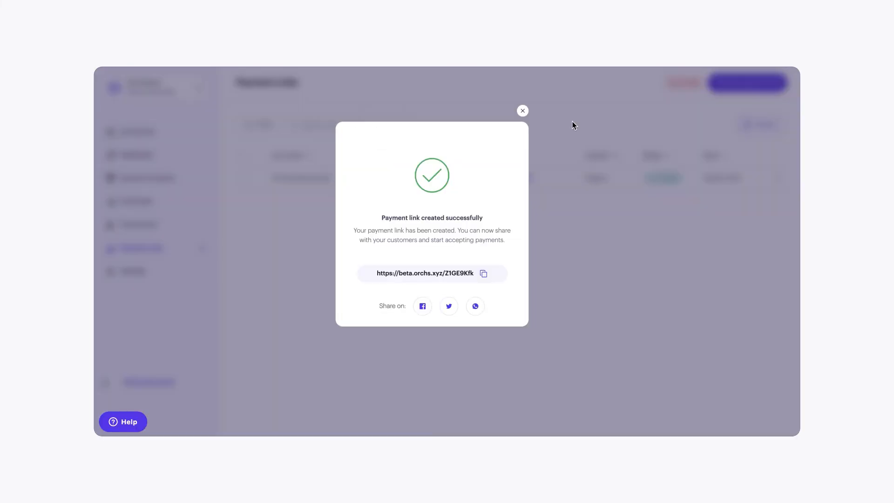
# Step: Close the payment link confirmation and check the transactions list for the new direct debit payment
pyautogui.click(523, 110)
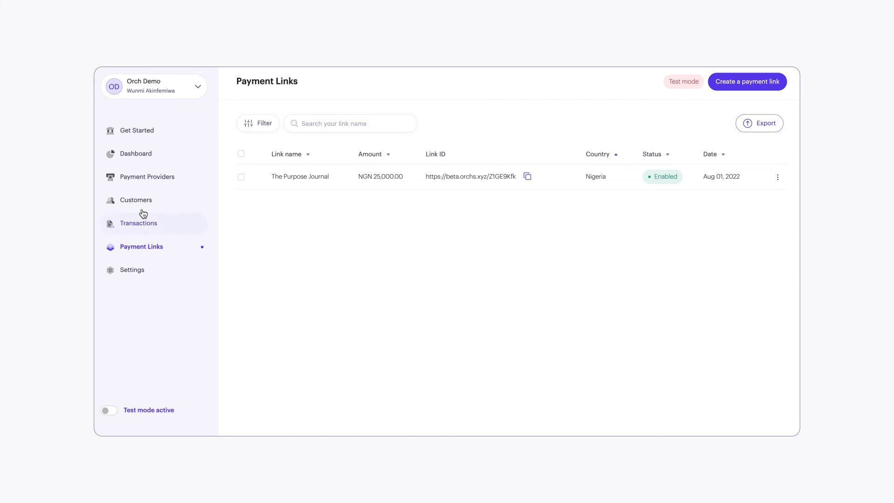
pyautogui.click(131, 225)
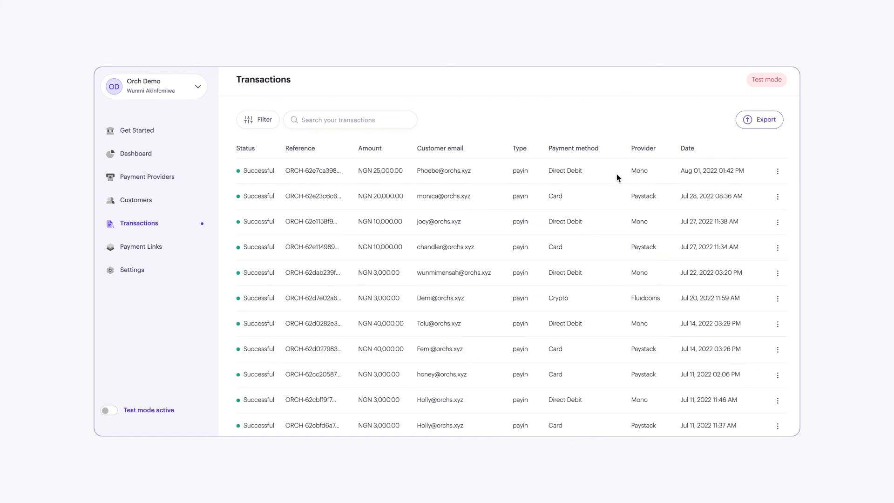
# Step: Find the customer added on Aug 01, 2022 in the customers list and open their customer details
pyautogui.click(141, 205)
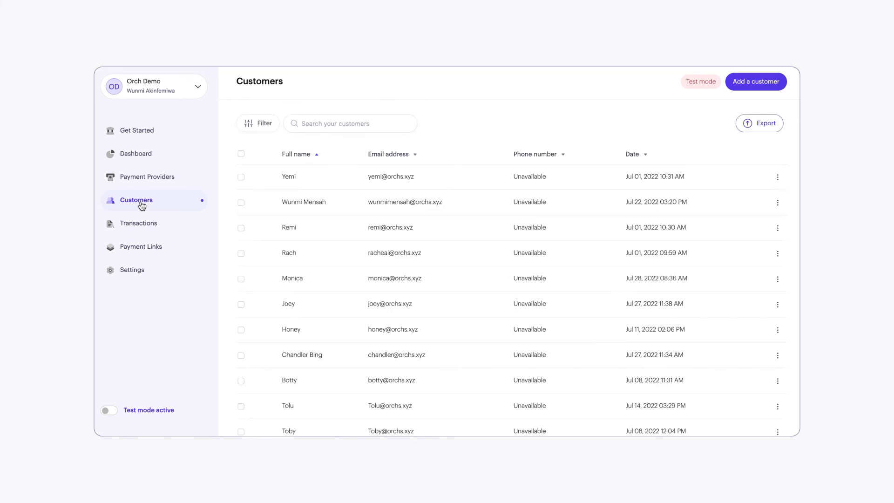
pyautogui.scroll(-3, 307, 309)
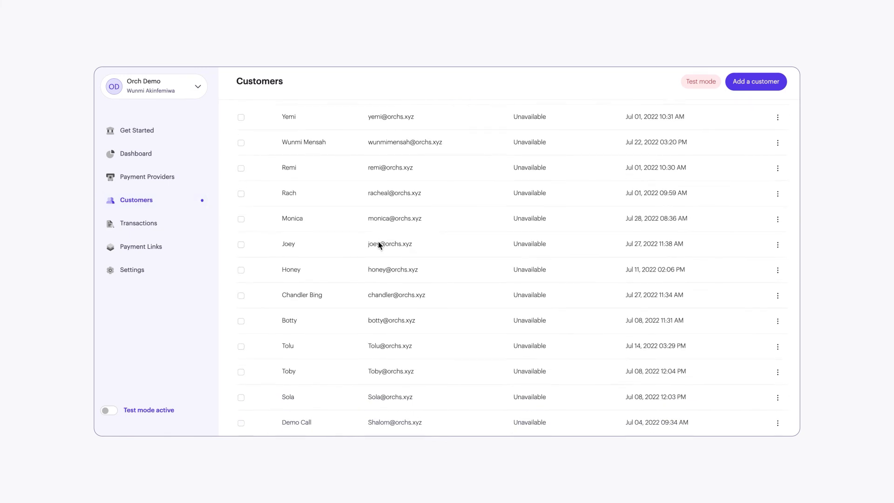
pyautogui.scroll(-8, 378, 242)
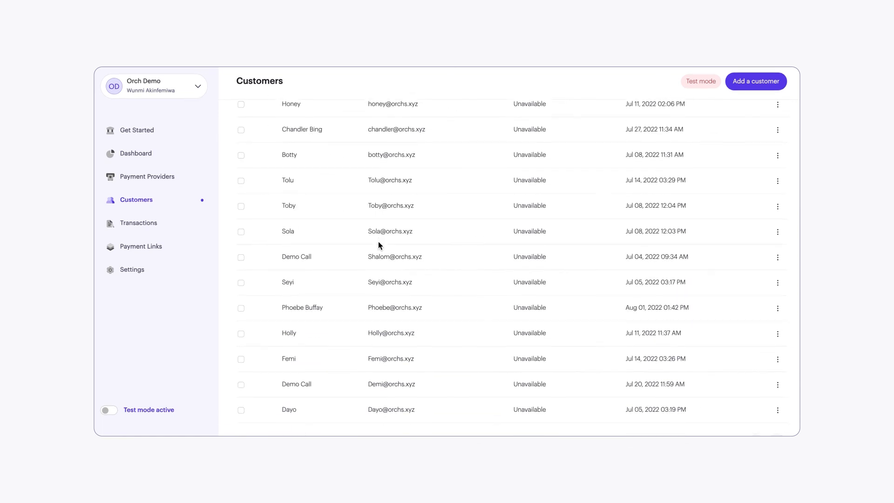
pyautogui.scroll(2, 378, 246)
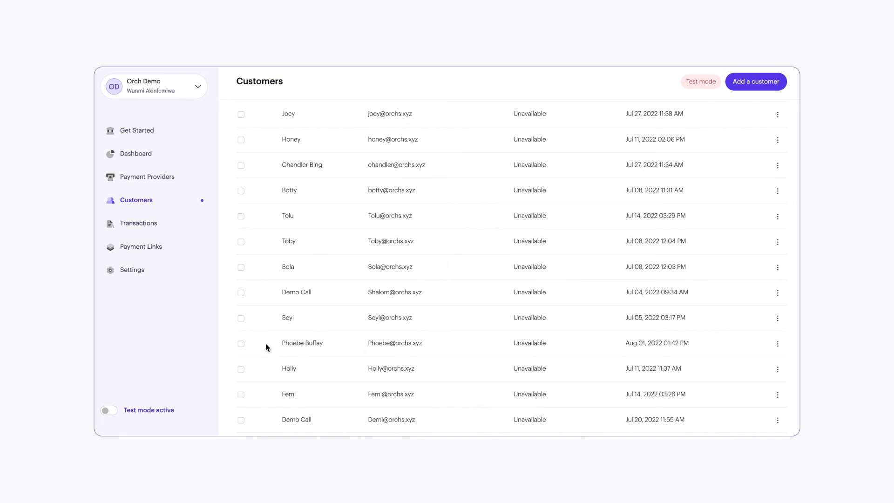
pyautogui.click(778, 345)
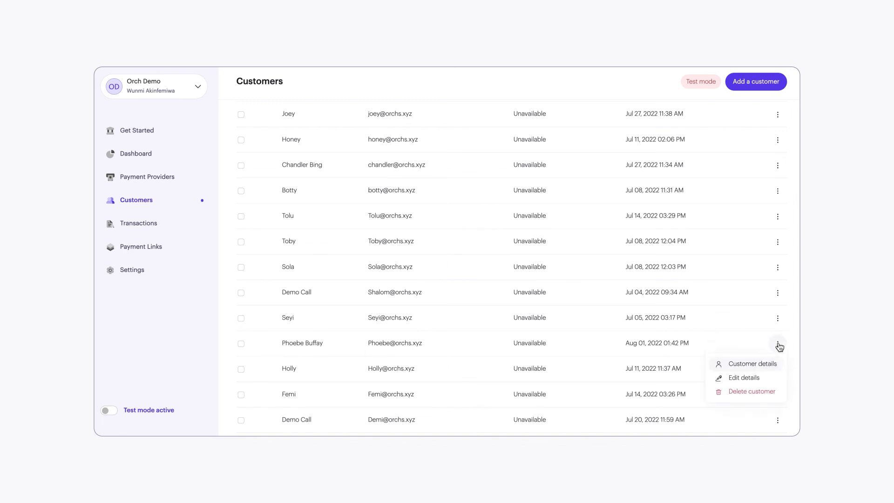
pyautogui.click(752, 365)
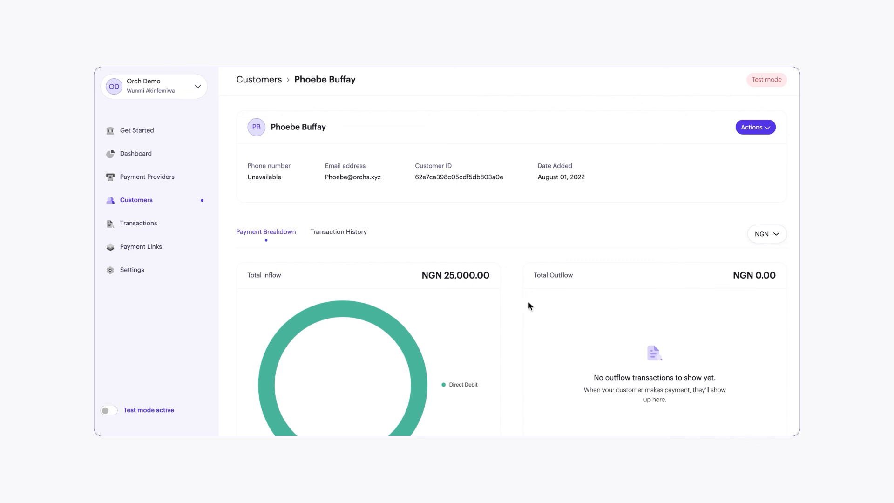
# Step: Review the customer's payment breakdown and open their transaction history
pyautogui.scroll(-1, 488, 307)
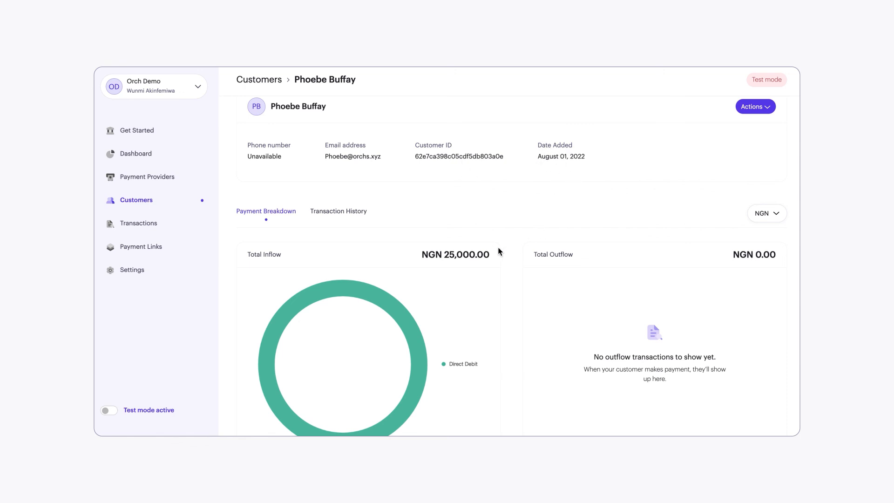
pyautogui.scroll(-1, 460, 313)
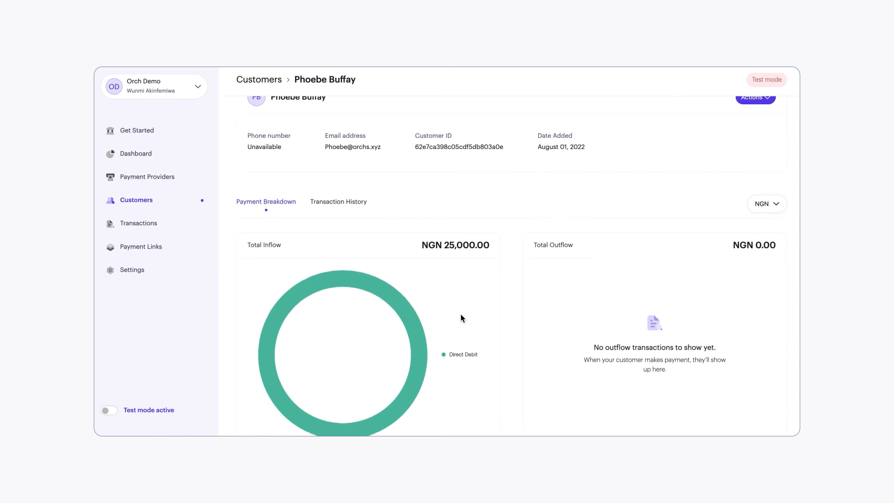
pyautogui.click(356, 200)
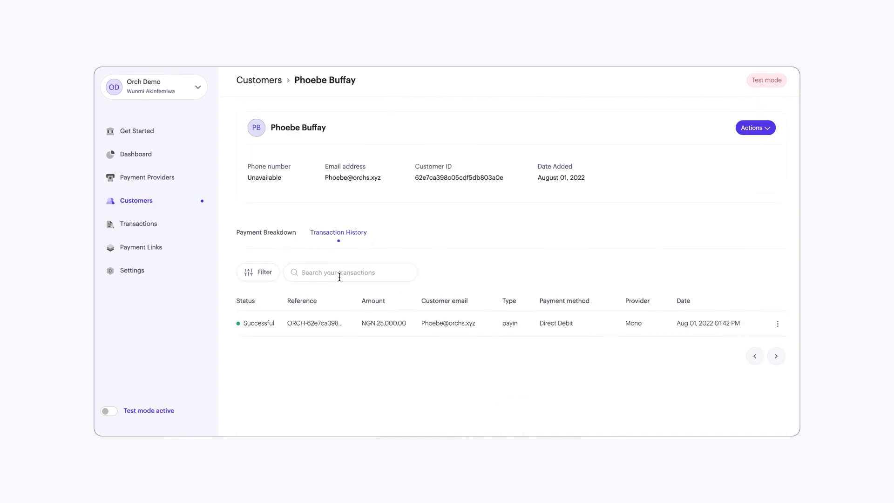
# Step: Return to the customers list and the transactions list to look at their export options
pyautogui.click(150, 204)
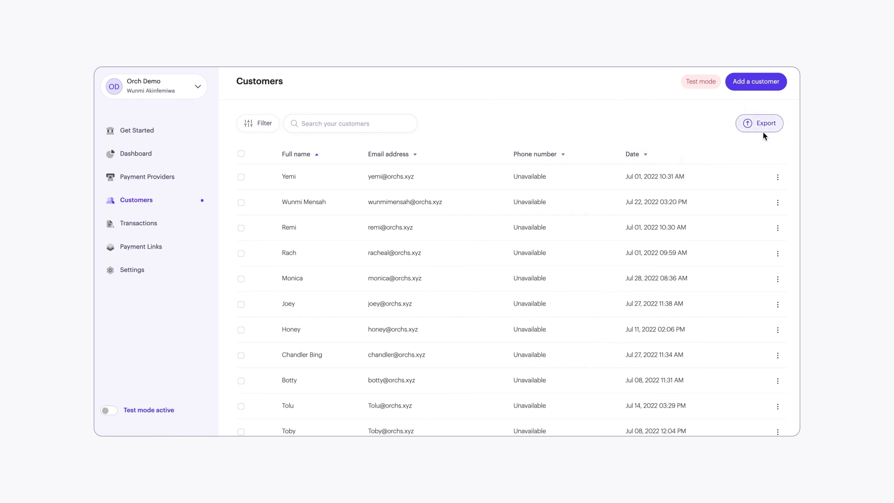
pyautogui.click(144, 224)
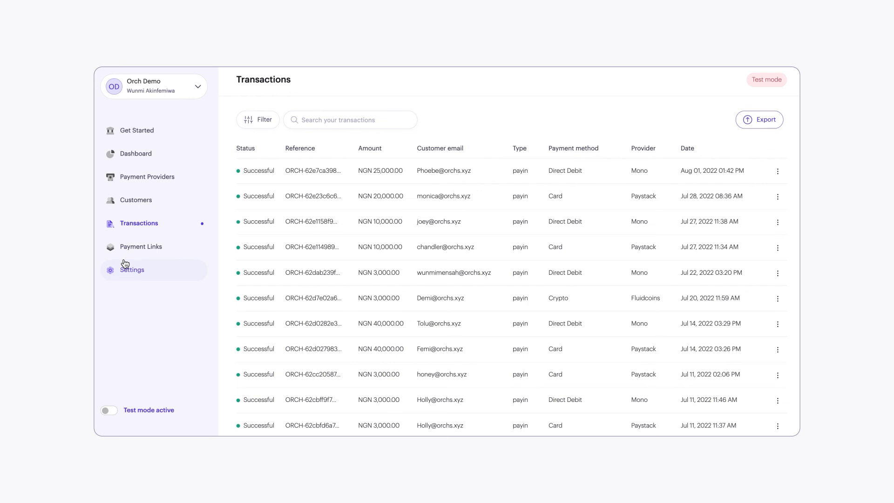
# Step: Delete the Paystack bank transfer entry from the pay-in payment providers and confirm the deletion
pyautogui.click(144, 180)
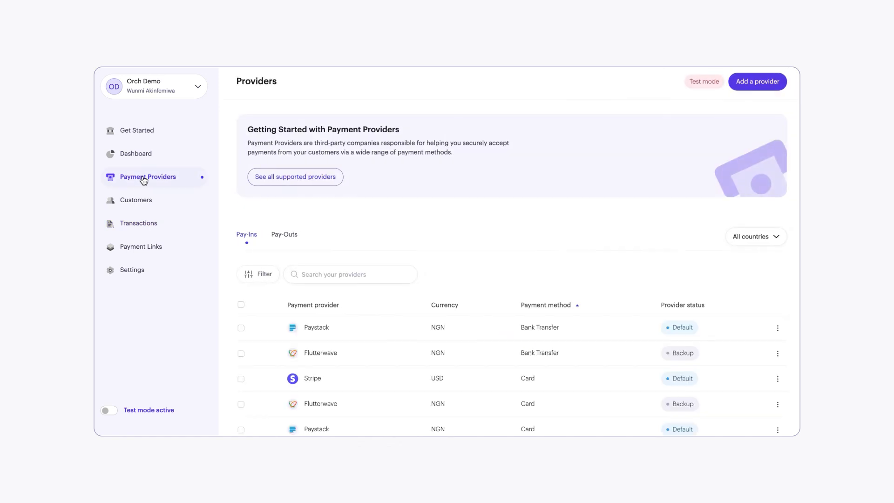
pyautogui.scroll(-2, 524, 274)
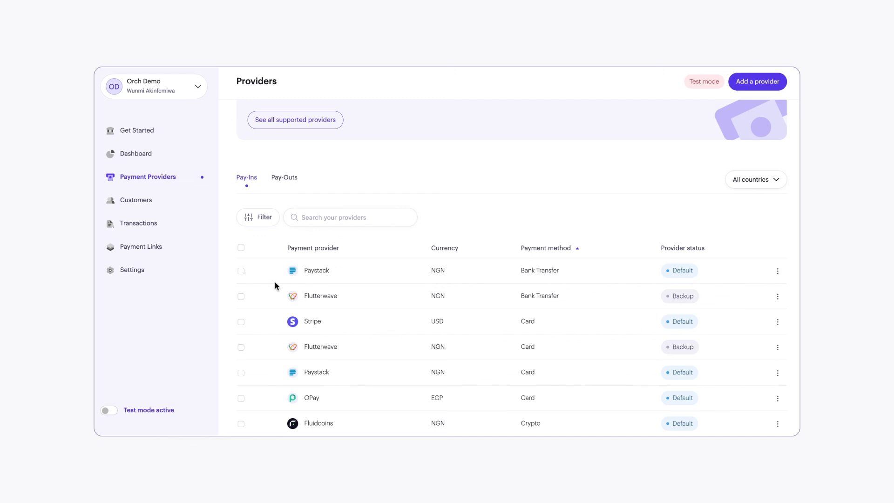
pyautogui.click(241, 271)
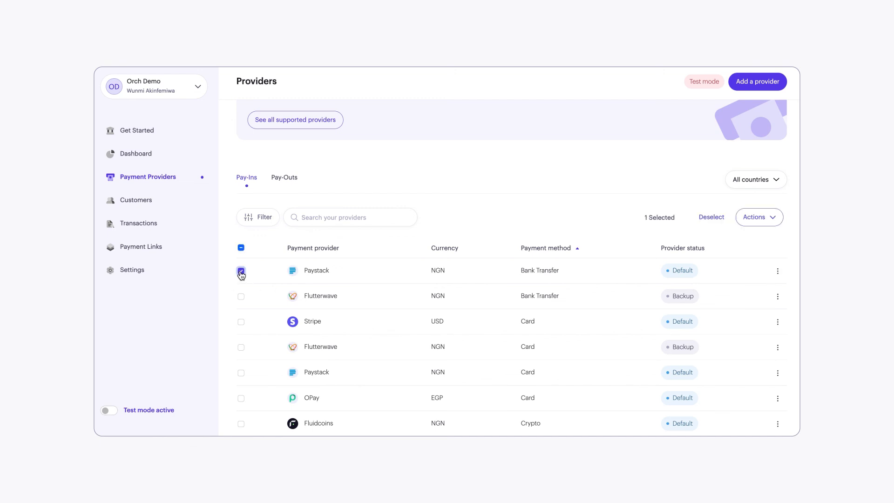
pyautogui.click(762, 225)
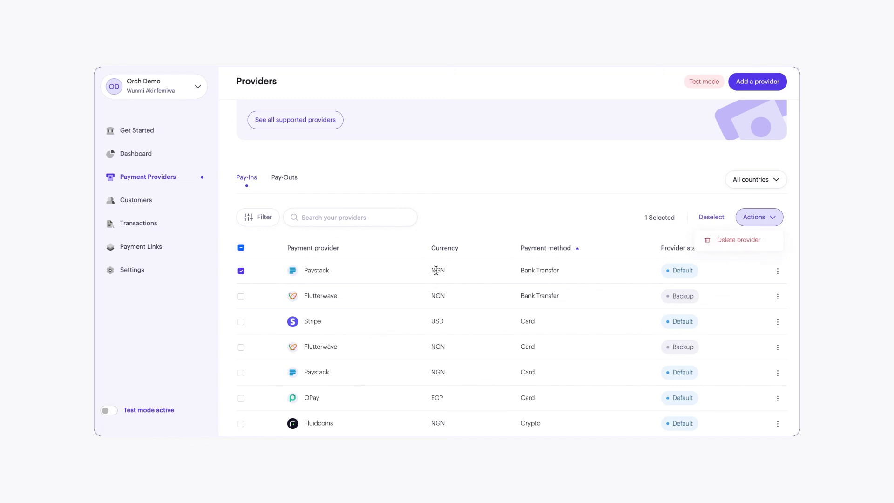
pyautogui.click(726, 243)
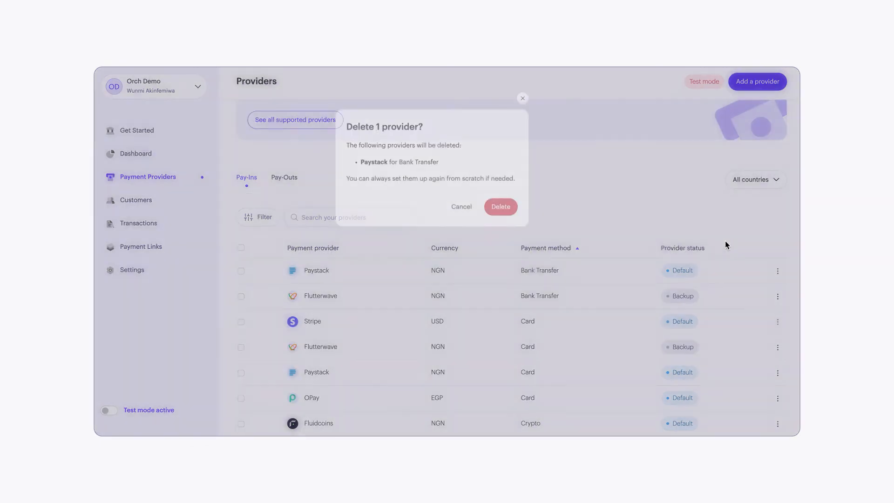
pyautogui.click(506, 224)
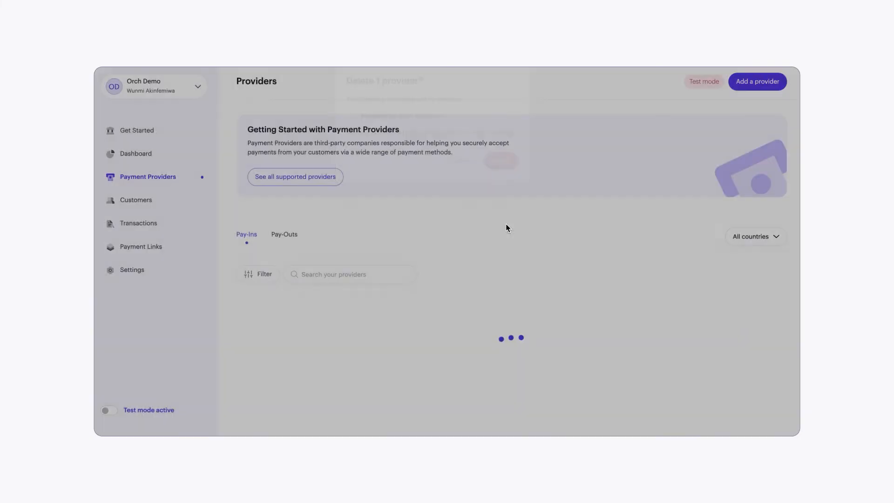
# Step: Check the management options available for the Flutterwave bank transfer provider and look over the remaining pay-in providers
pyautogui.scroll(-2, 630, 315)
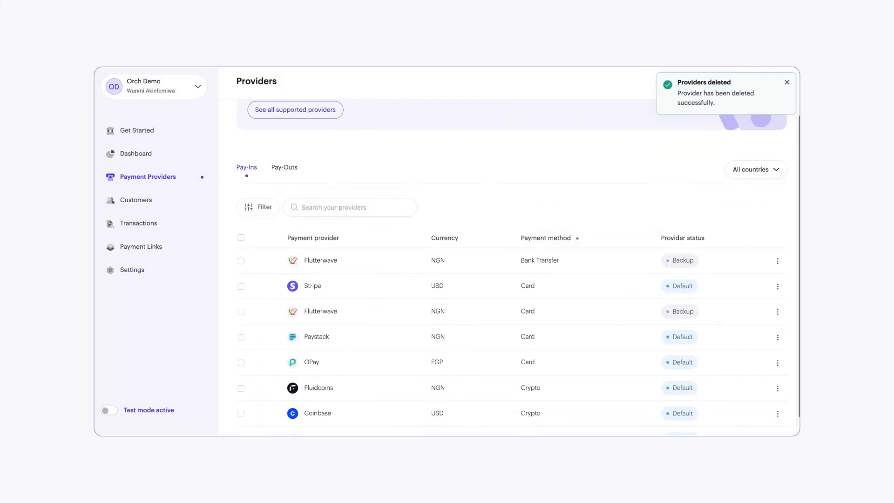
pyautogui.click(777, 264)
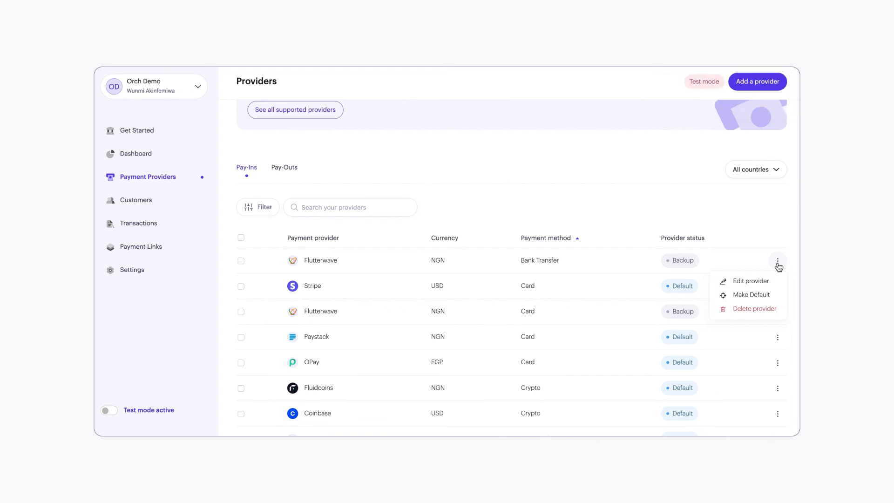
pyautogui.click(579, 172)
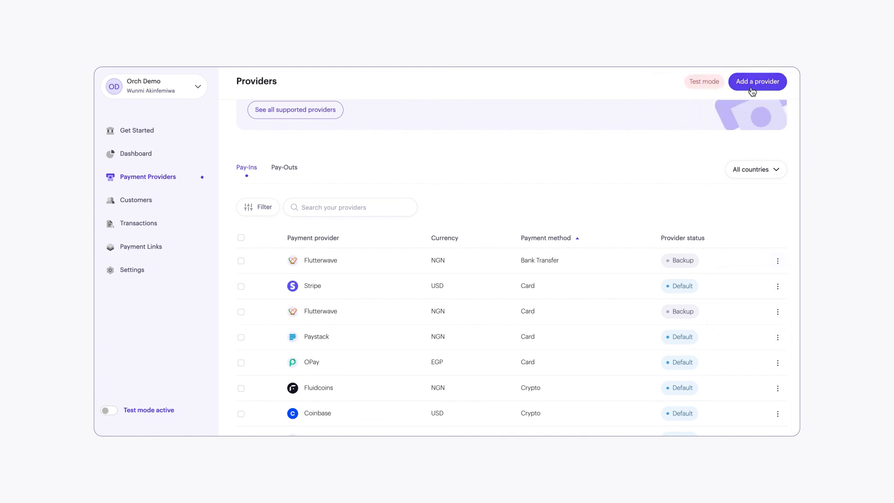
pyautogui.scroll(-1, 502, 307)
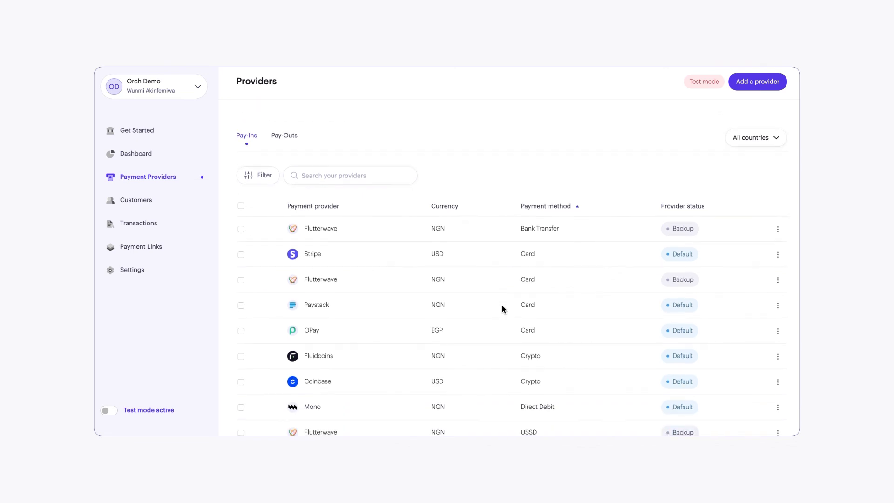
pyautogui.scroll(3, 351, 249)
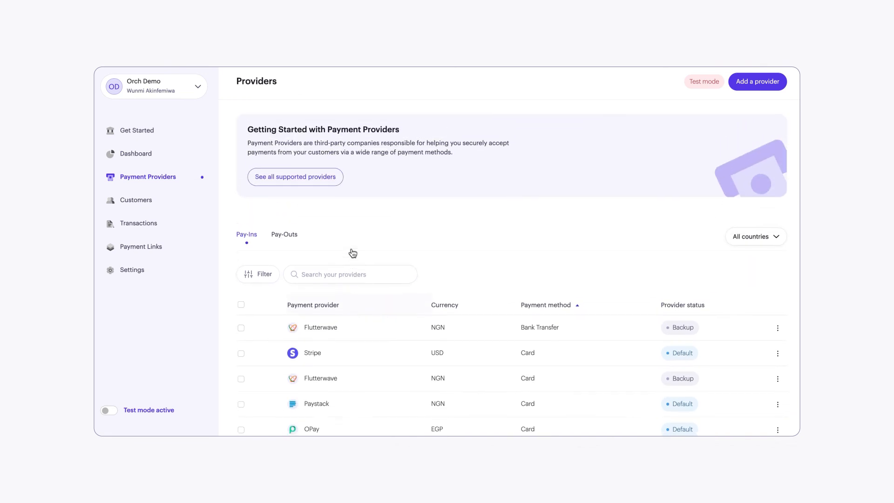